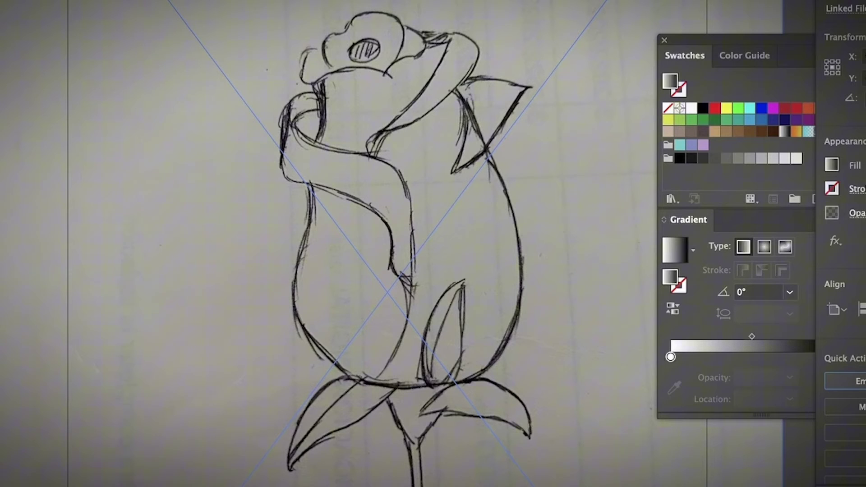
Embed the linked rose sketch image in the document and display the layer list.
left_click(855, 381)
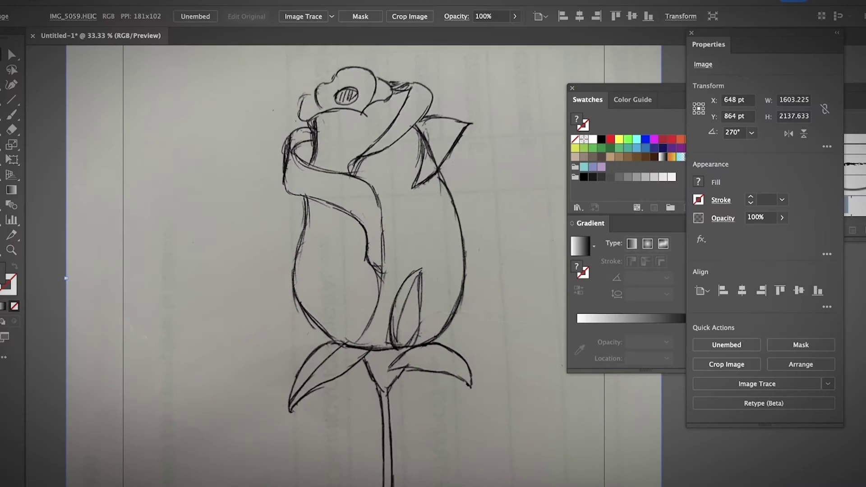
left_click(295, 2)
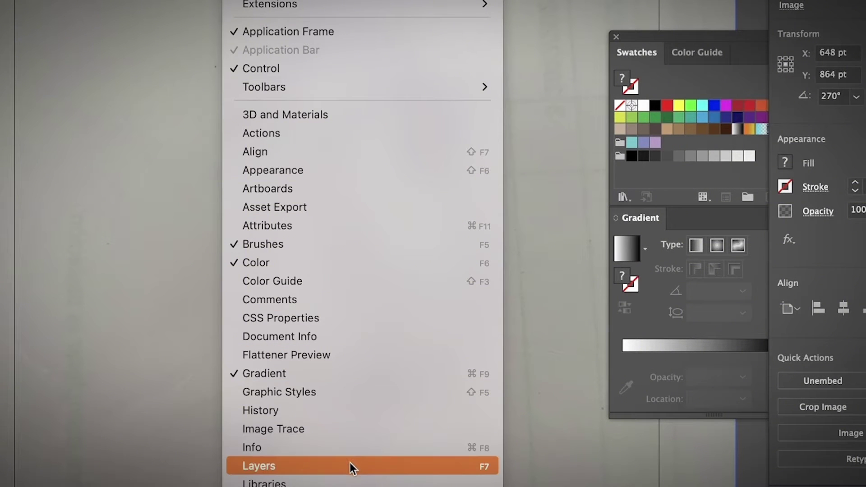
left_click(349, 465)
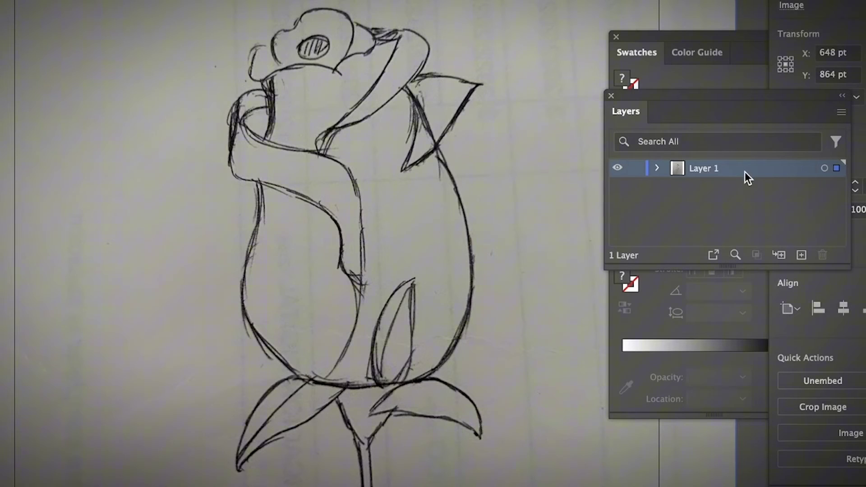
Add a new layer above the sketch and name it "line drawing".
left_click(802, 254)
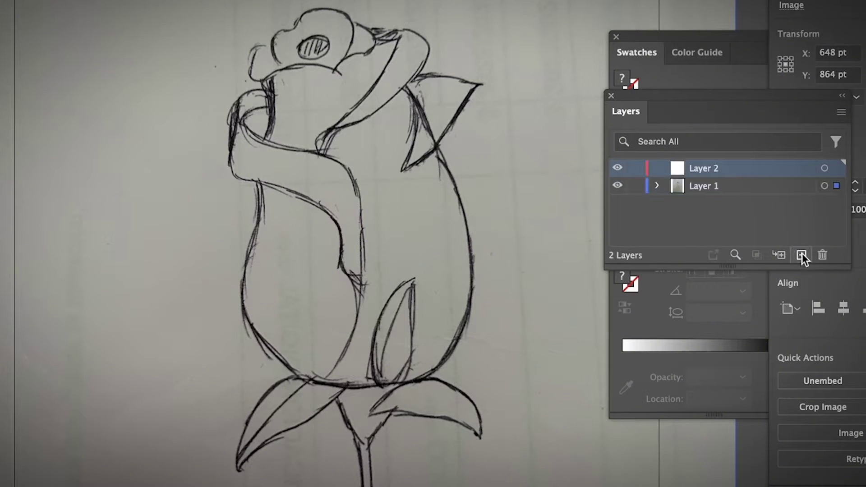
double_click(705, 169)
type("line")
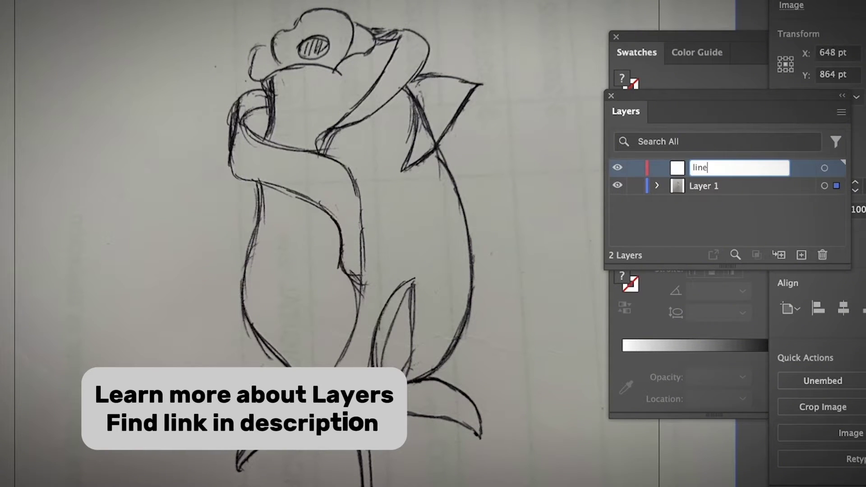
type(" drawing")
key("Return")
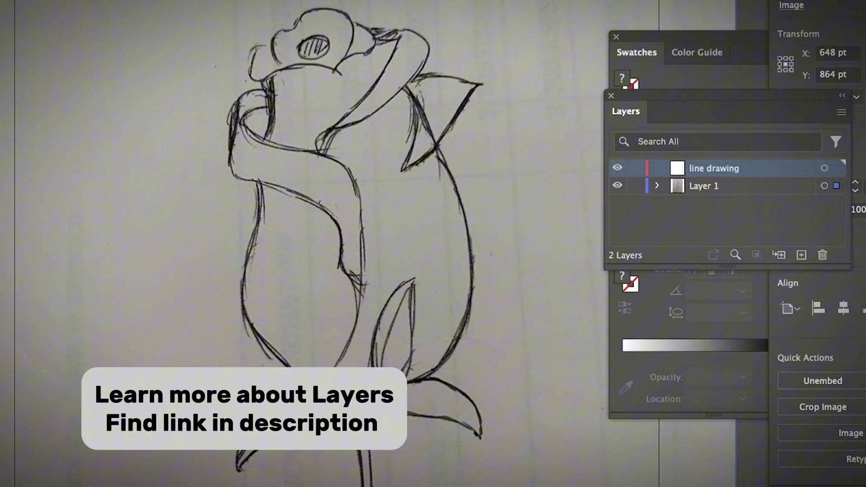
Lower the opacity of the sketch image on Layer 1 to 57%.
left_click(716, 186)
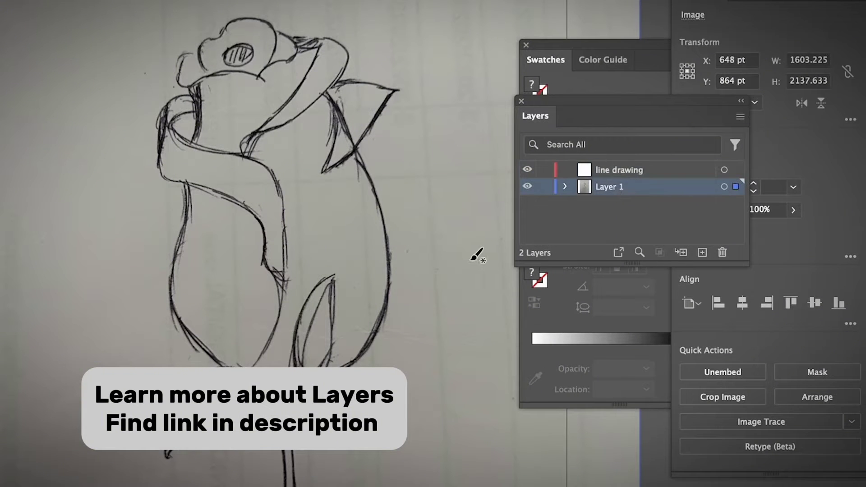
key("shift+super+a")
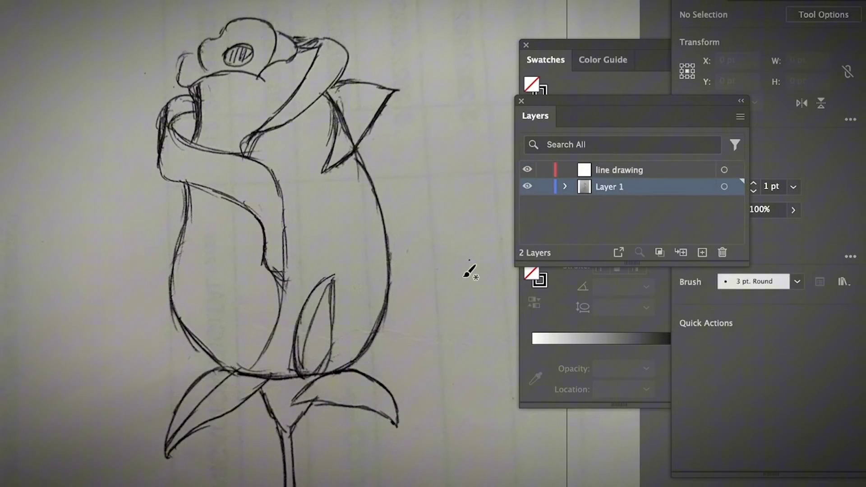
key("super+a")
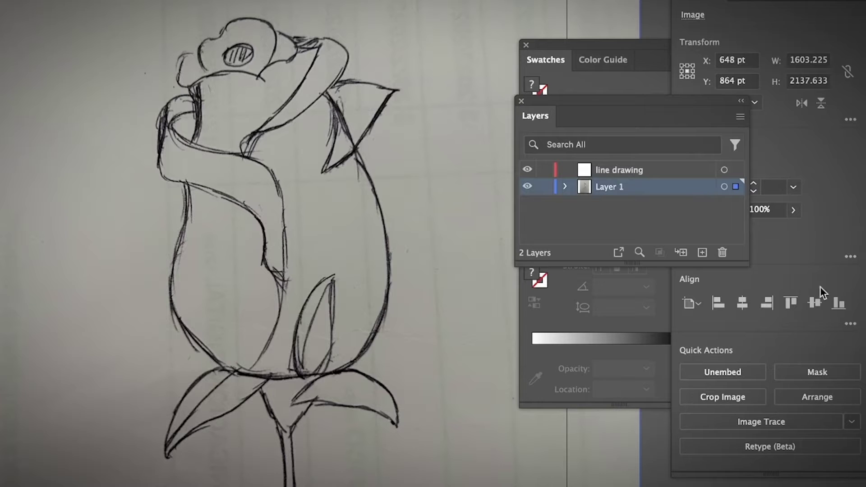
left_click(793, 213)
left_click(764, 231)
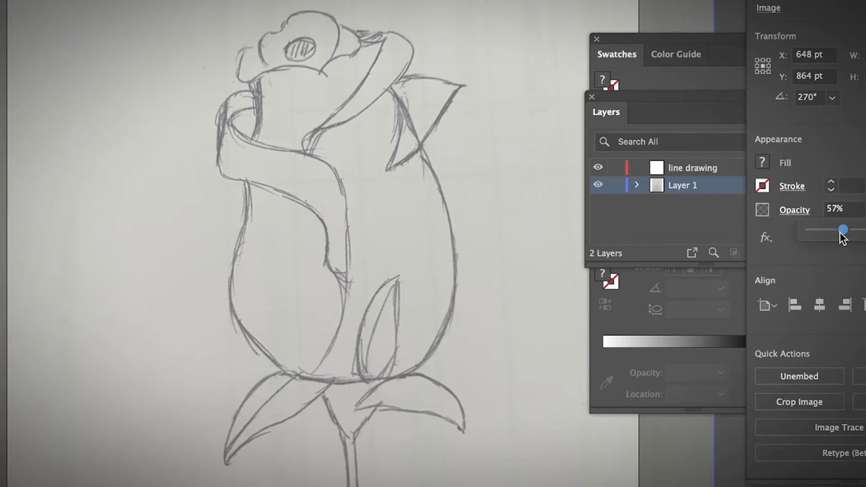
Lock Layer 1 and make the "line drawing" layer active.
left_click(651, 215)
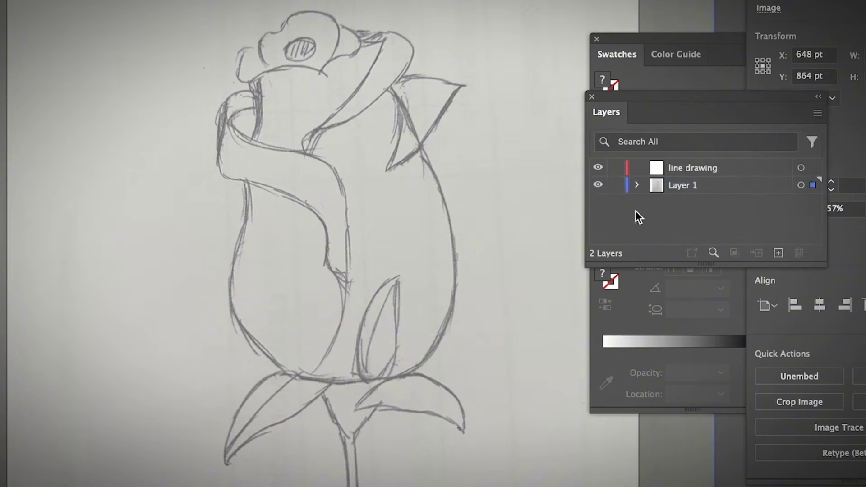
left_click(614, 186)
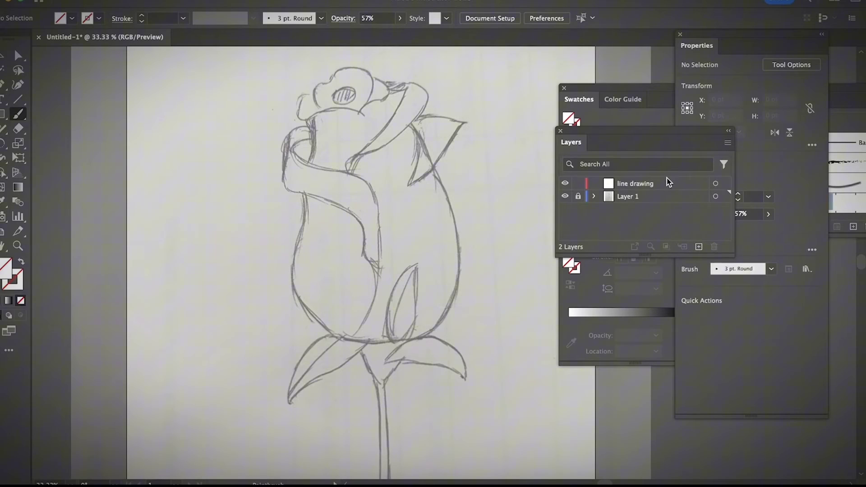
left_click(736, 168)
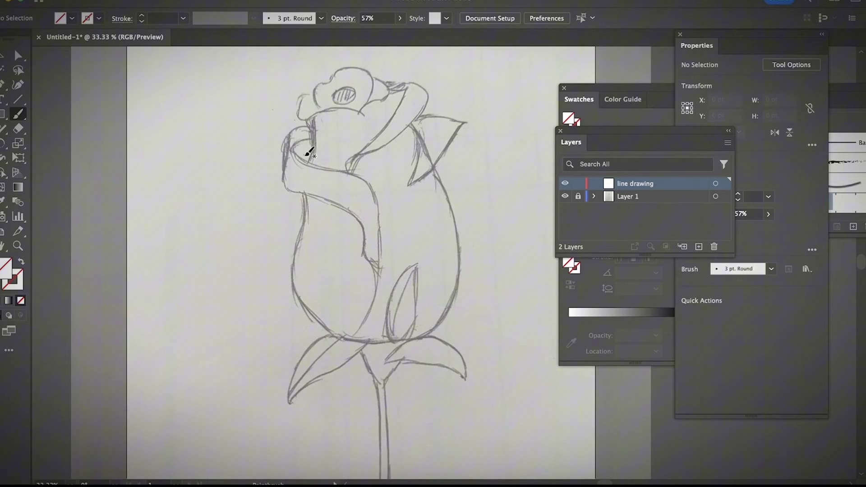
Trace the scalloped outline of the rose's topmost petal using the Pen tool with a yellow stroke and no fill.
left_click(3, 85)
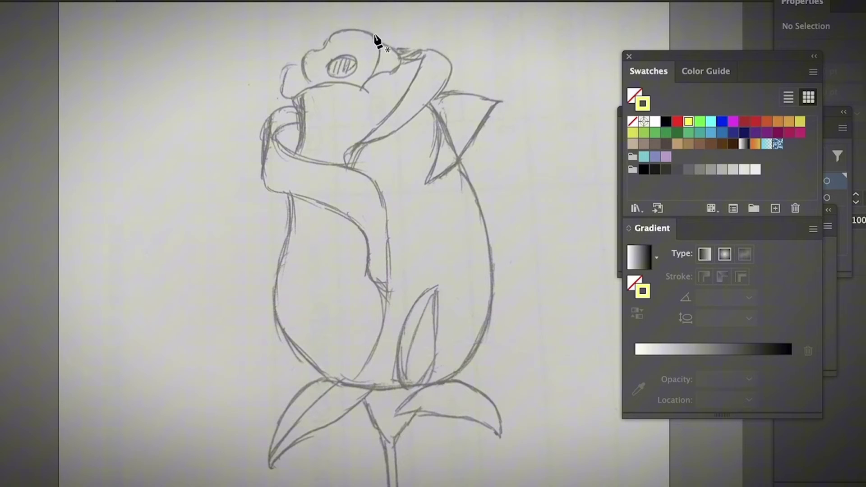
left_click(328, 44)
left_click_drag(344, 31, 359, 29)
left_click_drag(376, 44, 361, 85)
key("Escape")
left_click(309, 82)
left_click_drag(304, 53, 320, 50)
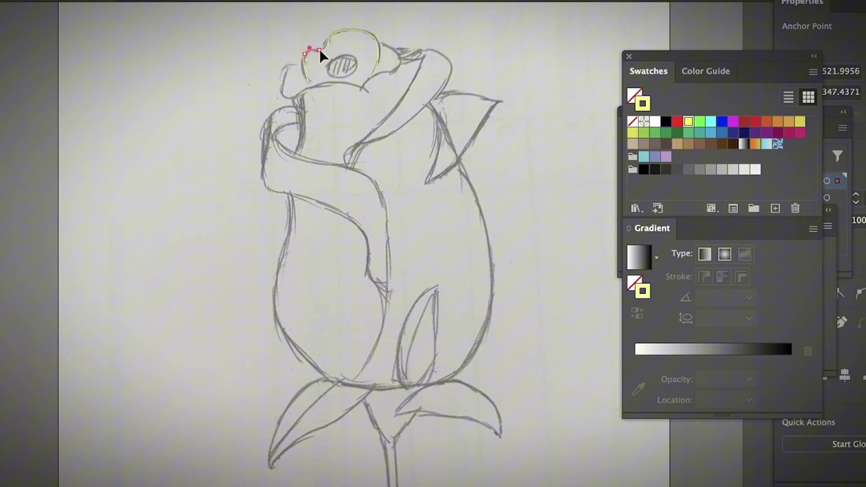
left_click(328, 44)
key("Escape")
Trace the folded upper-right petal as a closed path, following both edges down to its narrow tip at the center.
left_click(425, 54)
left_click_drag(448, 67, 445, 89)
left_click_drag(401, 130, 393, 135)
left_click(364, 143)
left_click(352, 162)
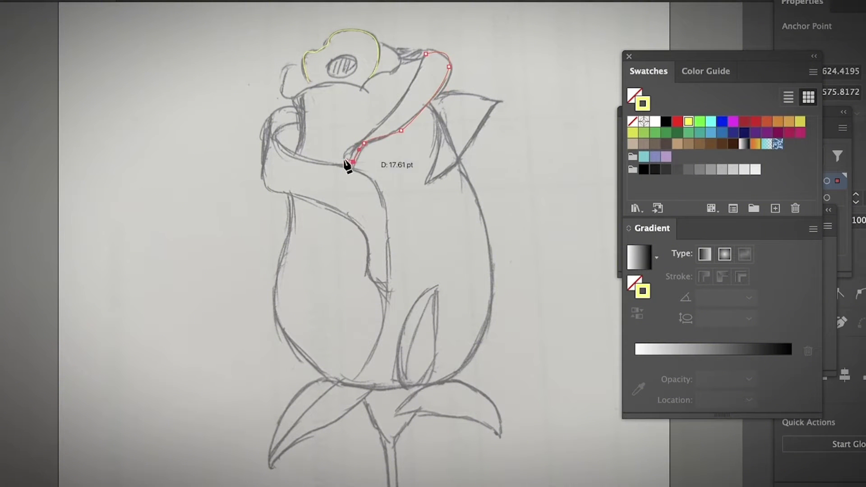
left_click(344, 161)
left_click(386, 119)
left_click_drag(415, 77, 417, 69)
left_click(425, 54)
Trace the outer contour of the rose body from the upper-right leaf around the base and up the left side.
left_click(433, 106)
left_click_drag(455, 155, 471, 194)
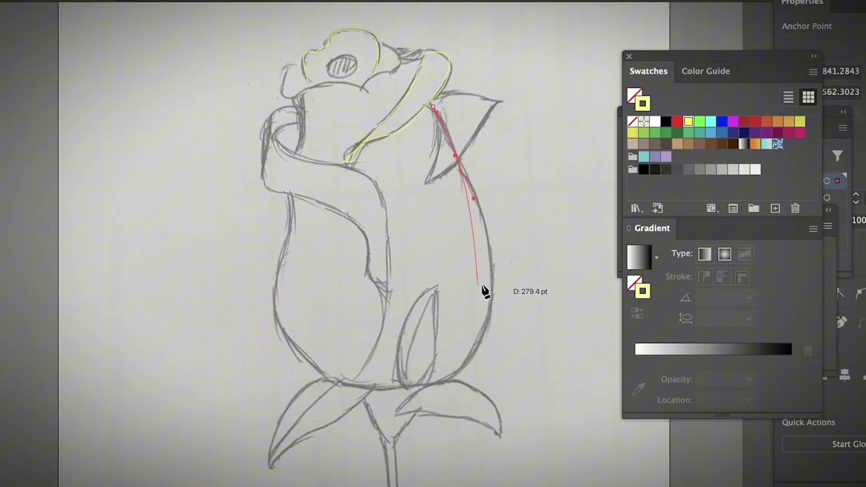
left_click_drag(489, 278, 489, 297)
left_click_drag(467, 360, 460, 370)
left_click_drag(440, 381, 427, 386)
left_click_drag(334, 381, 316, 370)
left_click_drag(276, 314, 274, 295)
left_click_drag(285, 248, 288, 234)
key("Escape")
Trace the remaining inner petal edges near the top of the bloom with separate open paths.
left_click(307, 96)
left_click(303, 122)
left_click(337, 110)
left_click(365, 127)
key("Escape")
left_click(370, 81)
left_click(387, 94)
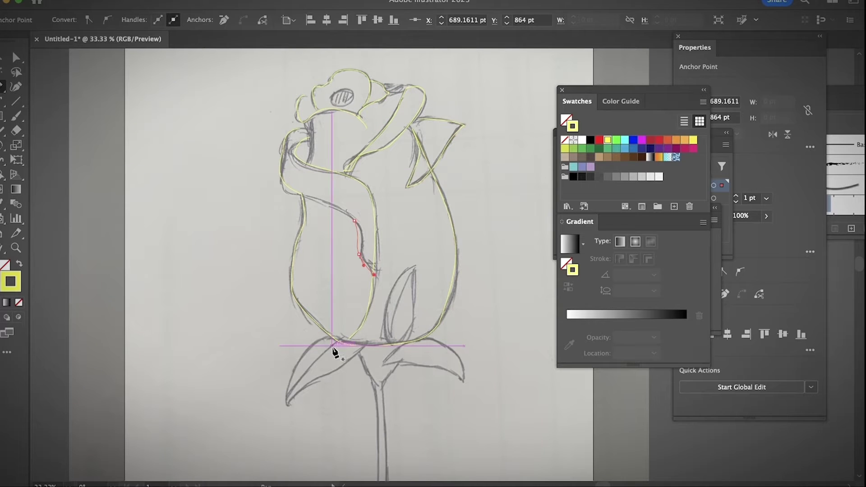
Paint the hatched oval in the top petal and the small shaded fold beside it with the Paintbrush tool.
key("b")
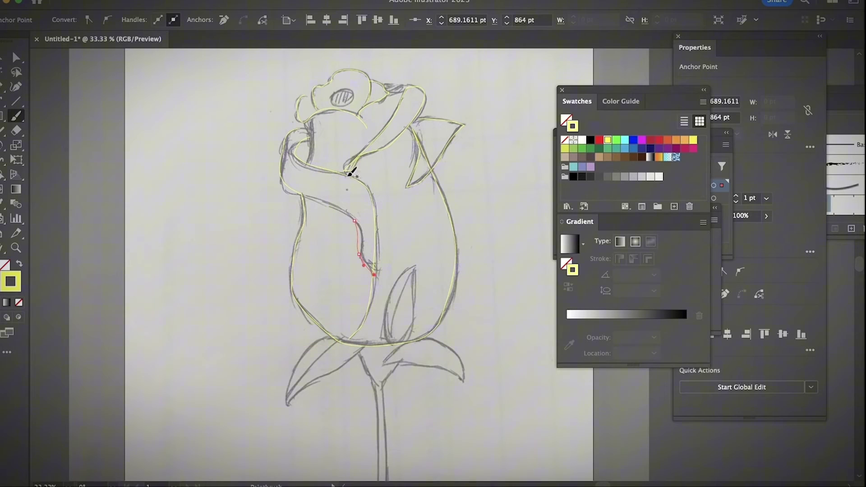
mouse_move(385, 88)
left_mouse_down()
mouse_move(395, 86)
mouse_move(336, 102)
left_mouse_up()
left_click_drag(344, 93, 342, 104)
left_click_drag(350, 94, 347, 101)
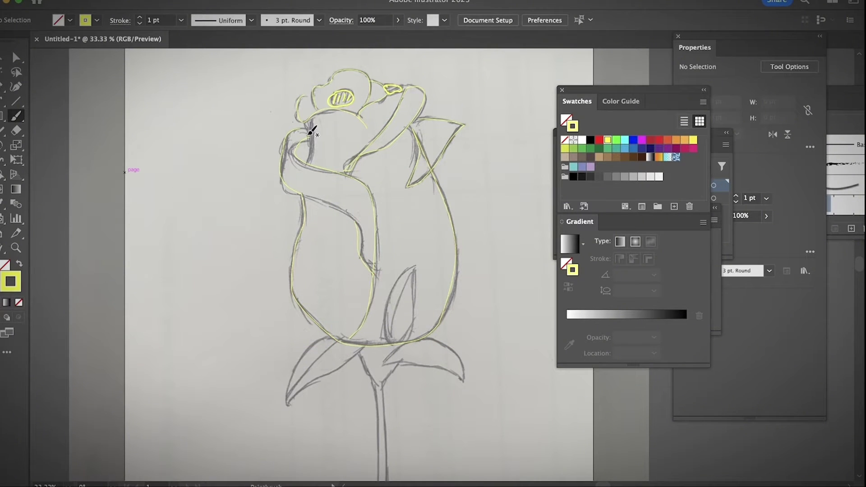
Brush in the left petal's inner curl, the shading beside the upper-right leaf, and the upright leaf at the rose's base.
left_click_drag(309, 138, 305, 163)
left_click_drag(309, 121, 304, 165)
left_click_drag(410, 131, 415, 155)
left_click_drag(390, 344, 393, 343)
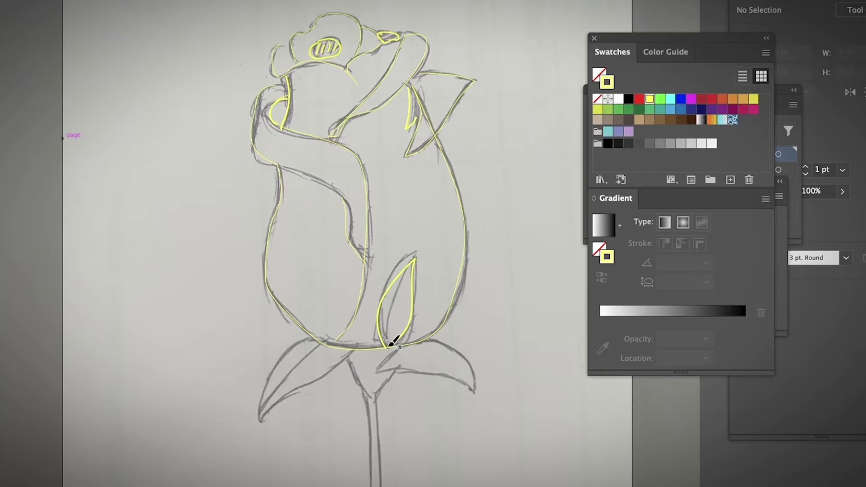
left_click_drag(392, 287, 386, 346)
Brush over the two drooping leaves beneath the bloom, their inner veins, and the top of the stem.
left_click_drag(319, 345, 267, 412)
mouse_move(348, 350)
left_mouse_down()
mouse_move(261, 423)
mouse_move(315, 341)
left_mouse_up()
left_click_drag(396, 350, 378, 372)
mouse_move(444, 346)
left_mouse_down()
mouse_move(402, 354)
mouse_move(378, 372)
left_mouse_up()
left_click_drag(399, 348, 452, 371)
left_click_drag(346, 360, 371, 400)
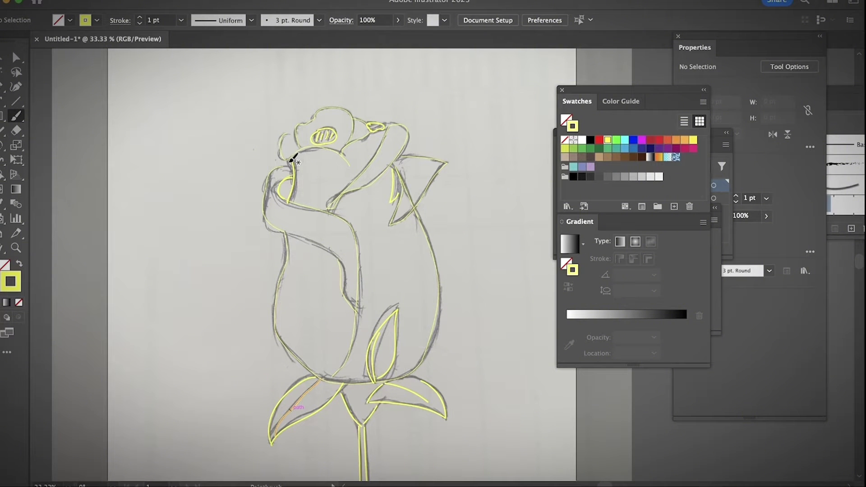
Adjust the curve handles of the central petal edge and the left outline to follow the sketch more closely.
key("v")
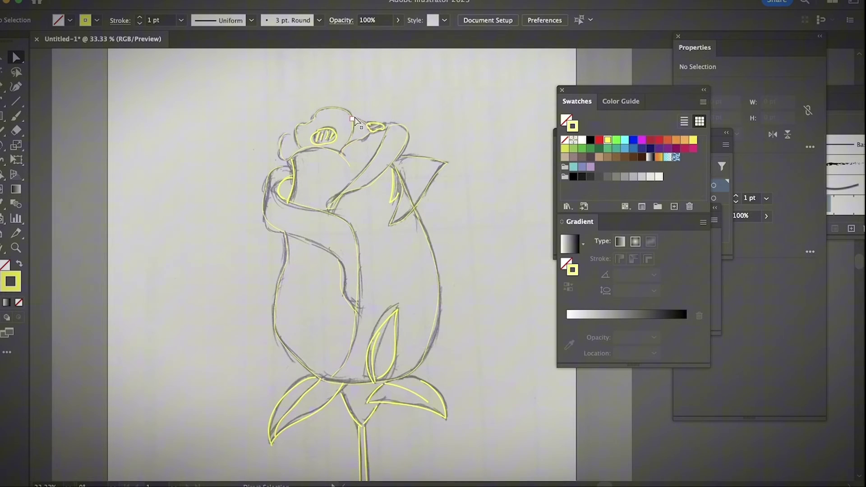
left_click(328, 213)
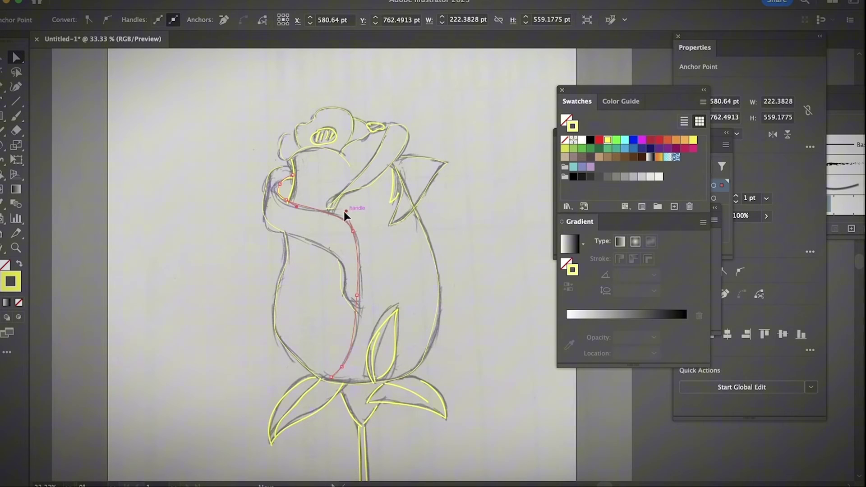
left_click_drag(345, 211, 342, 211)
left_click_drag(285, 242, 287, 256)
Select the rose's outer outline and check the Smooth tool's fidelity options.
left_click_drag(3, 131, 43, 161)
key("super+shift+a")
left_click(286, 266, "ctrl")
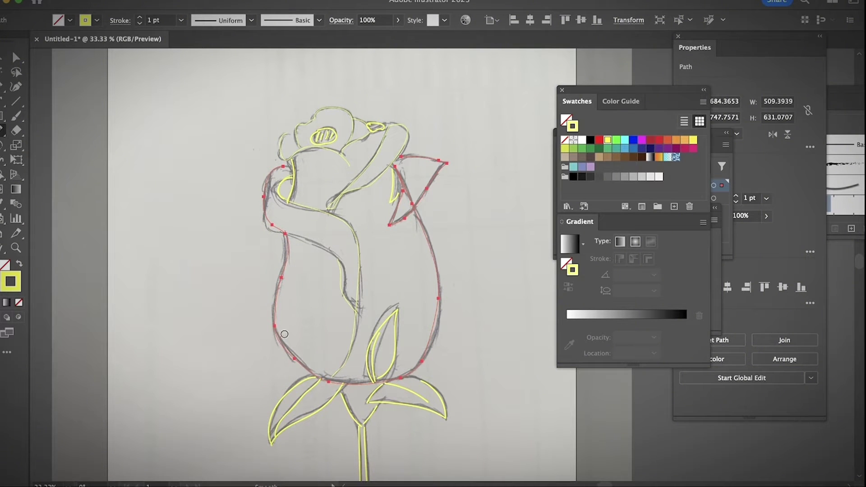
key("Return")
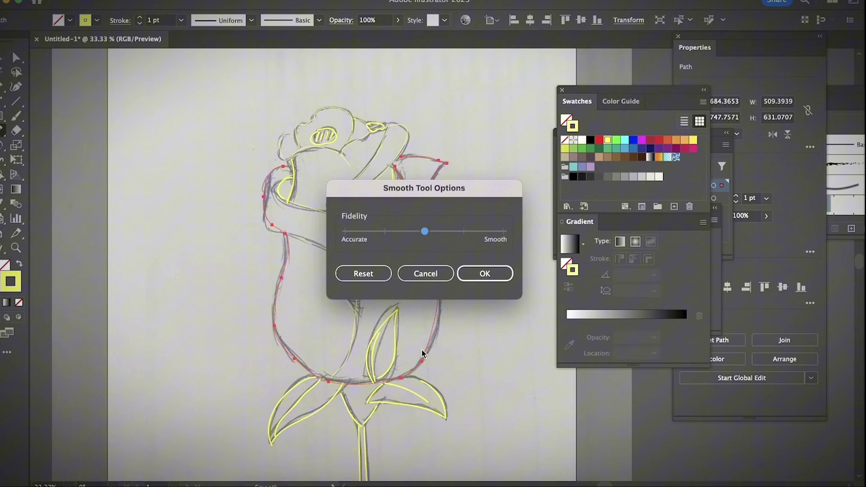
left_click(487, 273)
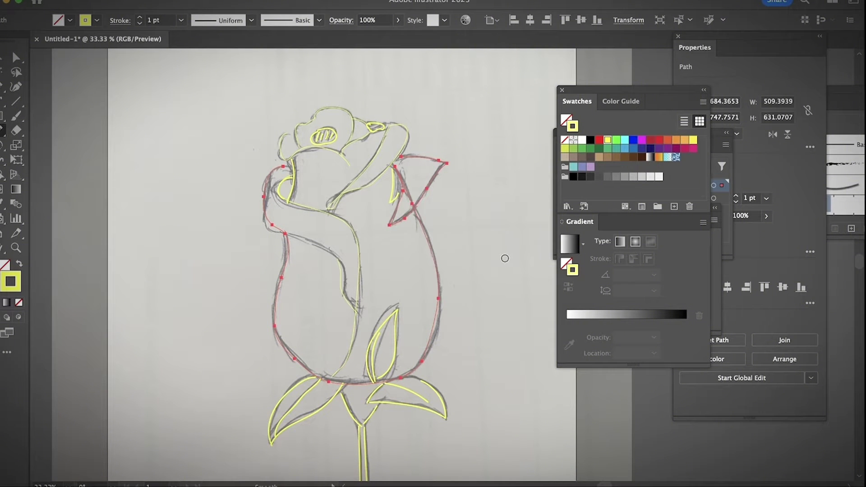
Increase the stroke weight of the rose's outer outline.
key("v")
left_click(735, 195)
left_click(735, 196)
left_click(735, 195)
left_click(462, 297)
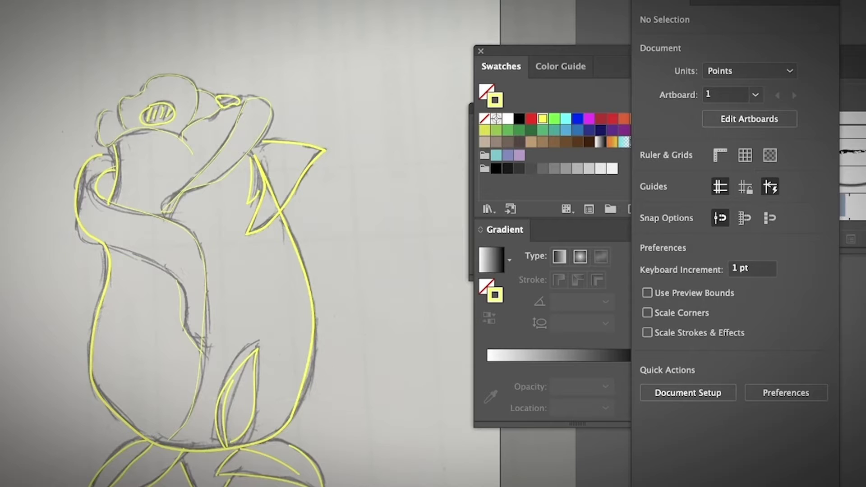
Select all the traced rose paths and set their stroke weight to 1 pt.
left_click_drag(343, 65, 0, 486)
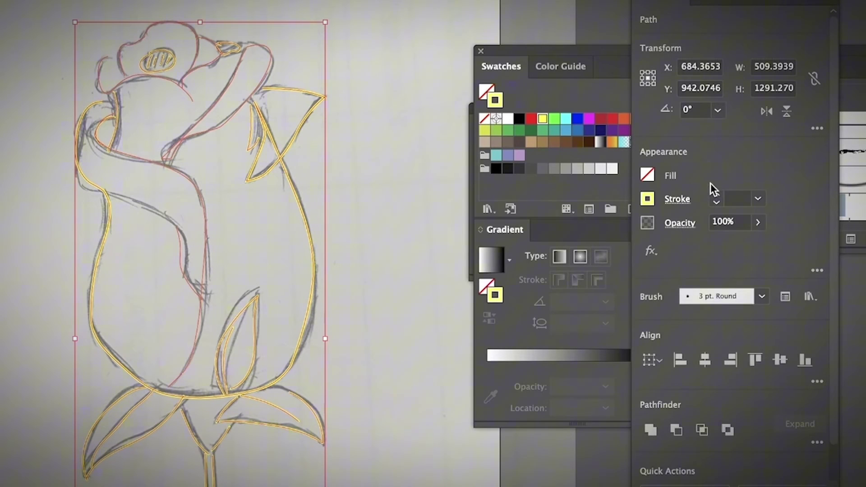
left_click(713, 193)
left_click(713, 193)
left_click(713, 195)
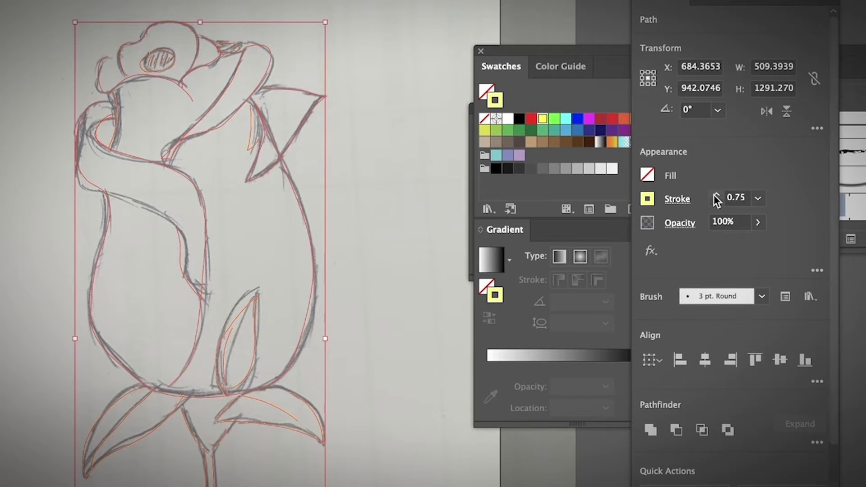
left_click(713, 194)
left_click(713, 194)
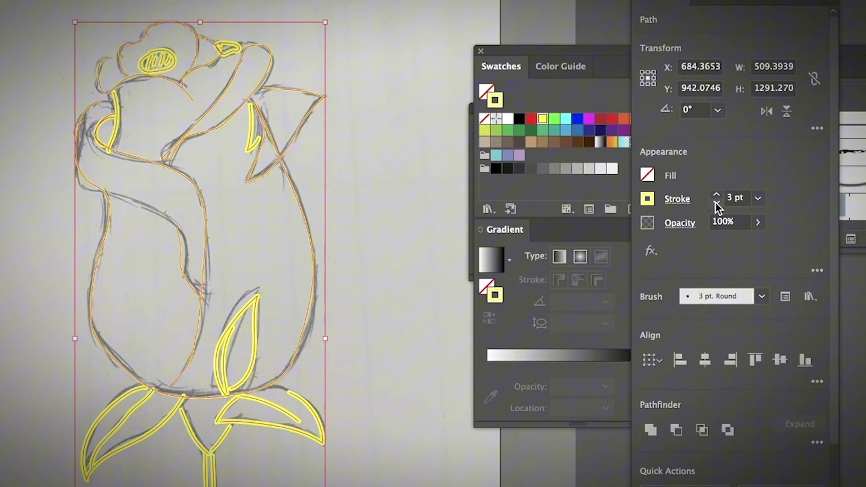
left_click(715, 202)
left_click(716, 203)
left_click(370, 288)
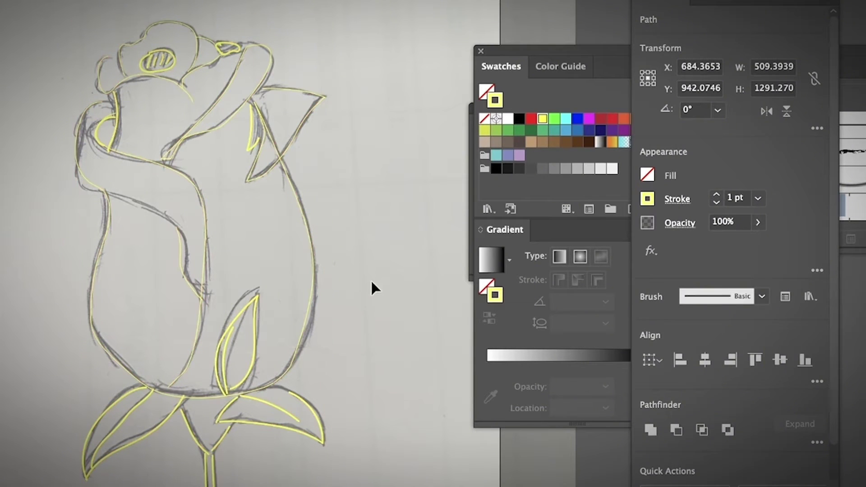
Set the stroke weight to 3 pt on the rose's outer outline and on the small upper-left petal path.
left_click(315, 294)
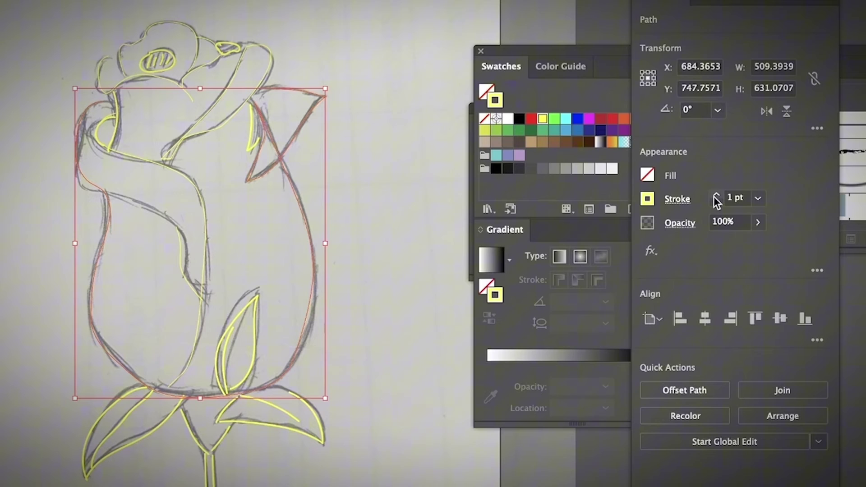
left_click(715, 195)
left_click(716, 195)
left_click(353, 261)
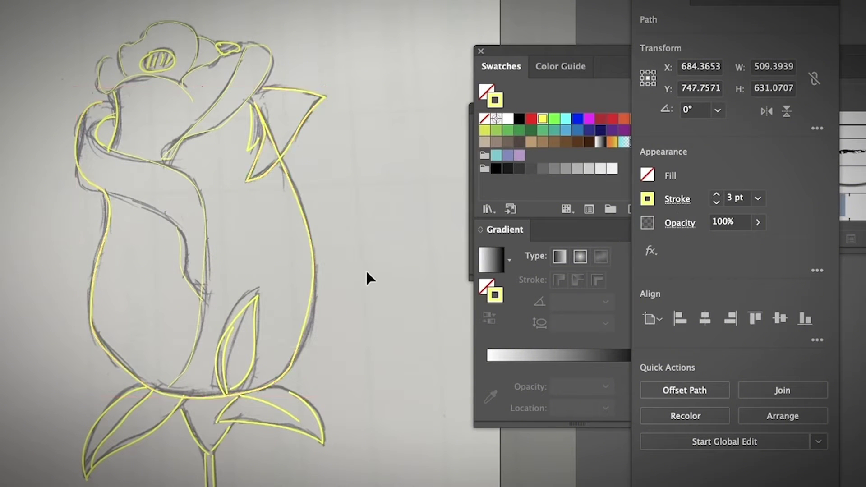
left_click(101, 74)
left_click(715, 195)
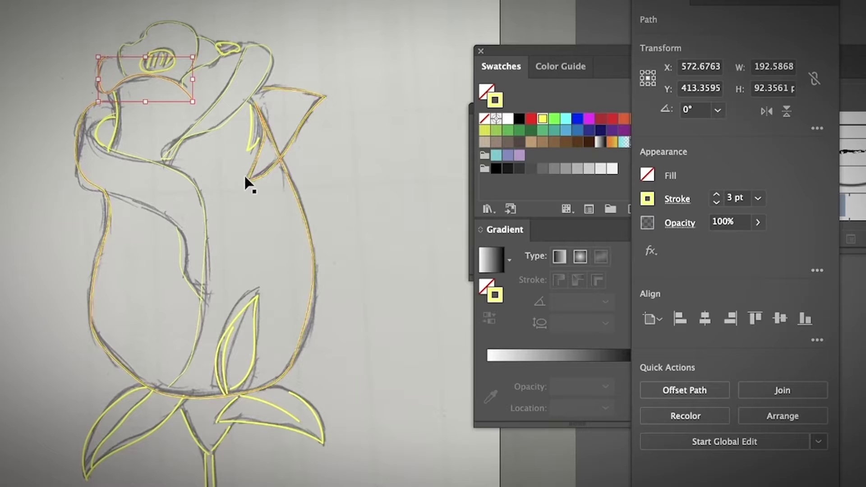
Increase the stroke weight of the topmost petal's outline so that it matches the thicker outer contour.
left_click(317, 163)
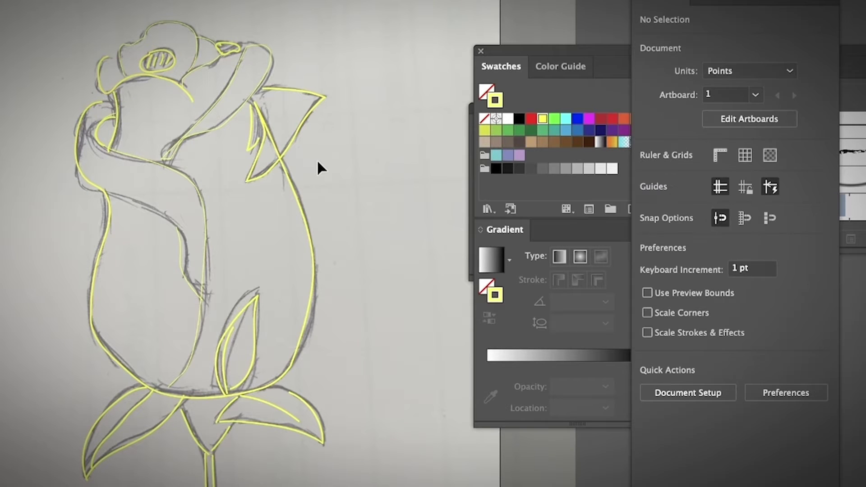
left_click(161, 23)
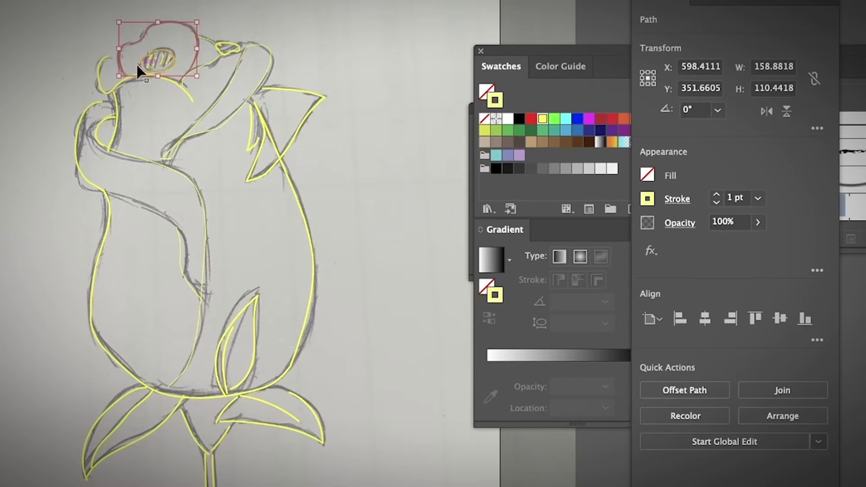
left_click(356, 225)
left_click(304, 333)
left_click(334, 353)
Thicken the short curved petal line in the middle of the rose and apply a tapered width profile to it.
left_click(183, 266)
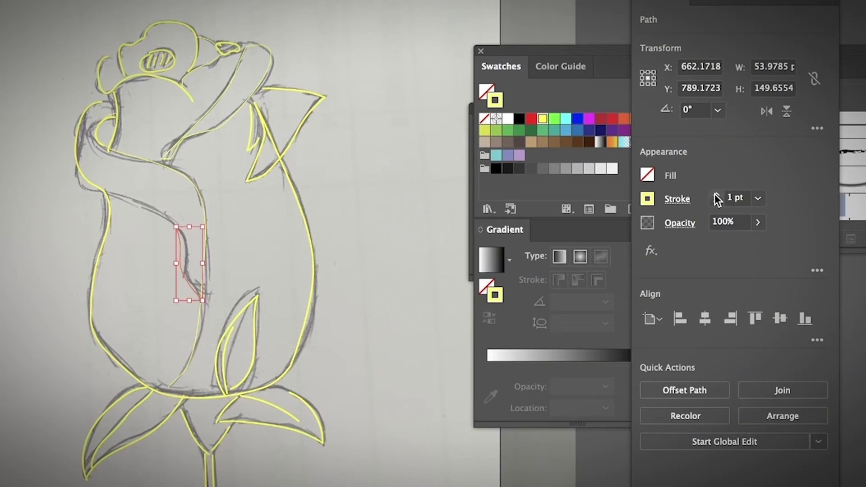
left_click(715, 195)
left_click(335, 252)
left_click(185, 264)
left_click(676, 199)
left_click(643, 456)
left_click(586, 310)
left_click(329, 323)
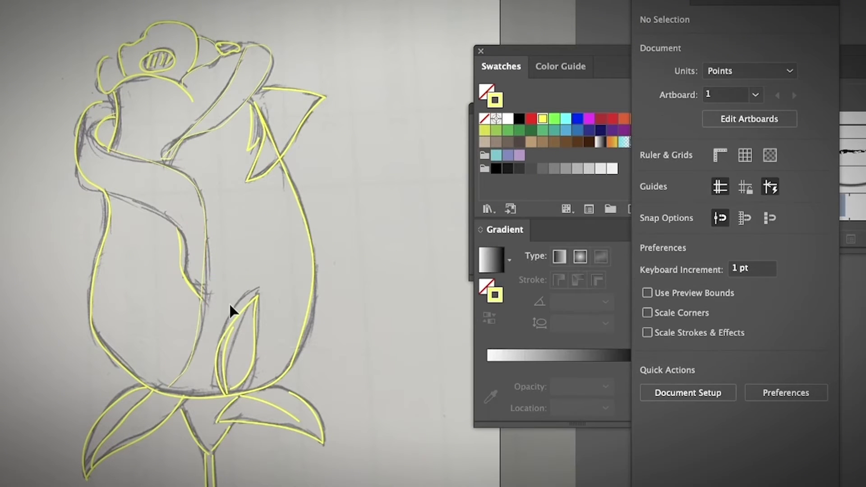
Apply a tapered width profile to the long S-shaped petal edge running down the middle of the rose.
left_click(204, 289)
left_click(677, 199)
left_click(643, 456)
left_click(590, 309)
left_click(396, 311)
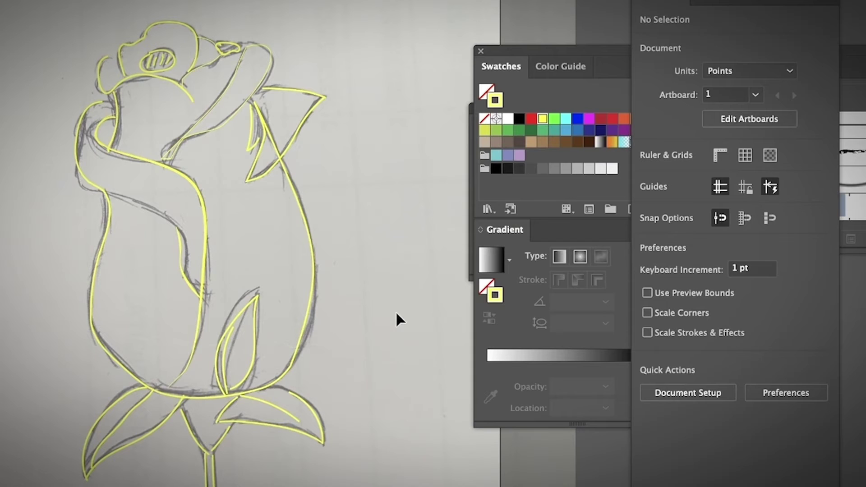
Copy the long petal edge's 5 pt stroke onto the upper-right folded petal with the Eyedropper and apply the elliptical width profile.
left_click(183, 140)
key("i")
left_click(201, 231)
left_click(677, 199)
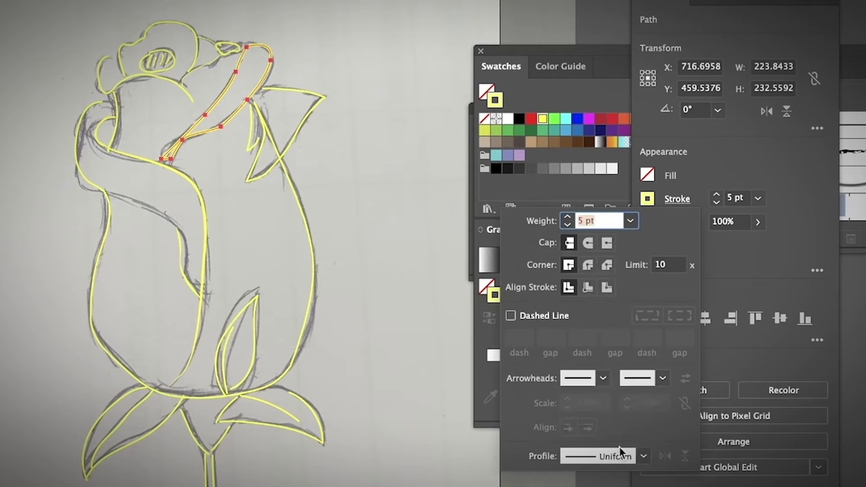
left_click(620, 451)
left_click(589, 309)
key("v")
left_click(405, 372)
left_click(182, 139)
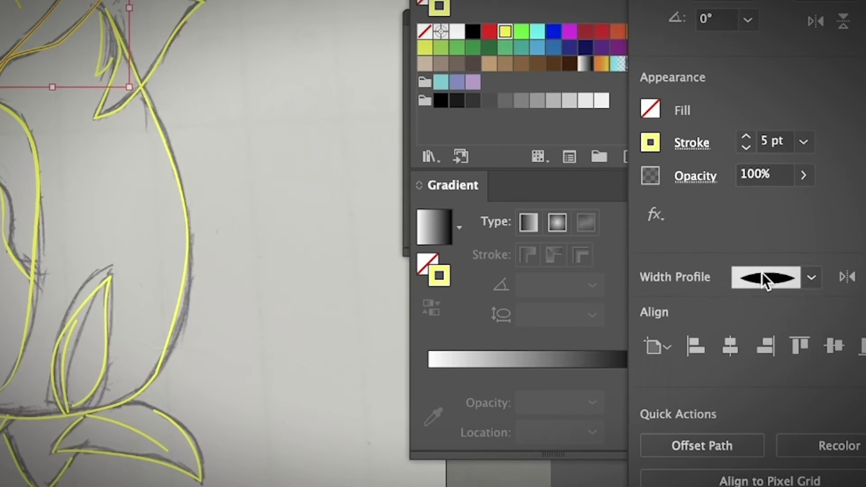
left_click(761, 272)
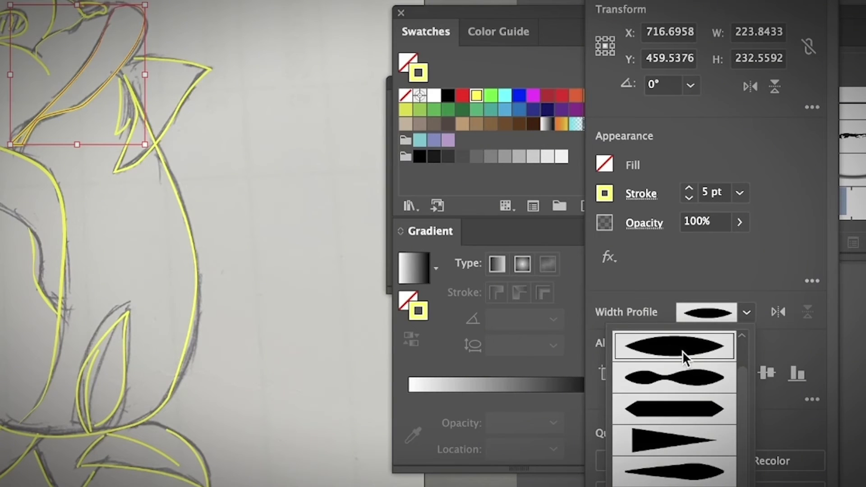
left_click(740, 322)
Convert the handwritten "A a" photo with Image Trace and change the tracing preset to 6 Colors.
left_click_drag(861, 16, 733, 15)
left_click(293, 169)
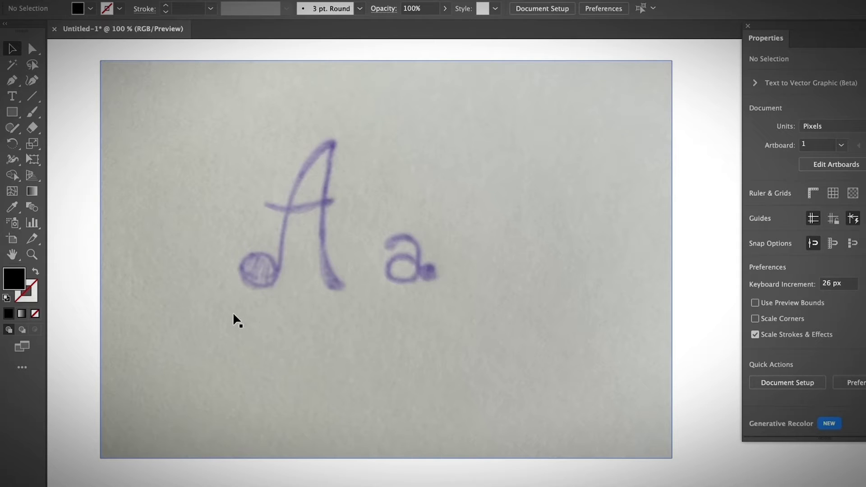
left_click(604, 281)
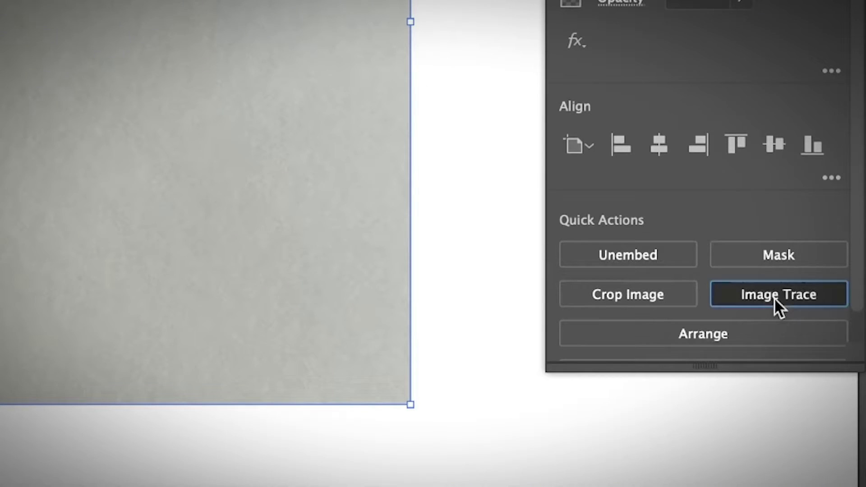
left_click(774, 298)
left_click(853, 388)
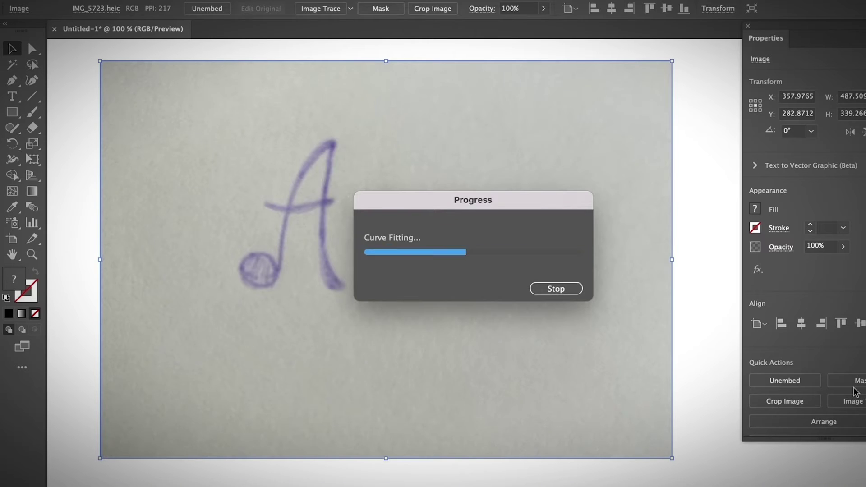
left_click(844, 378)
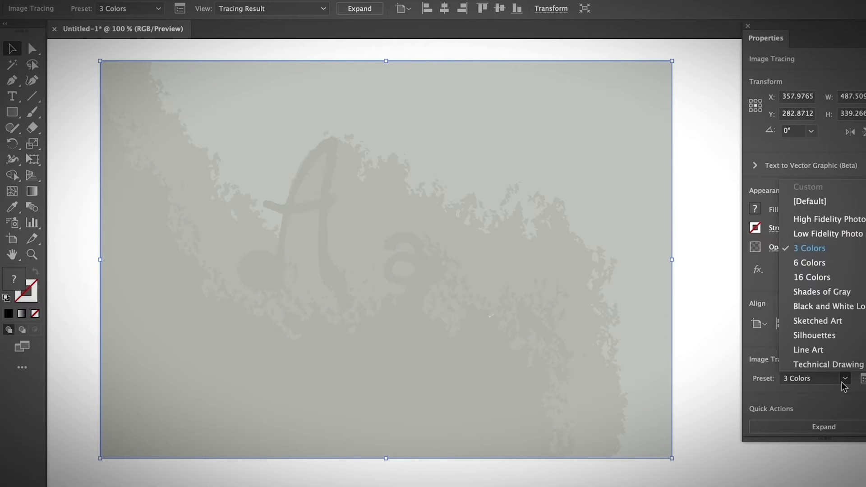
left_click(811, 263)
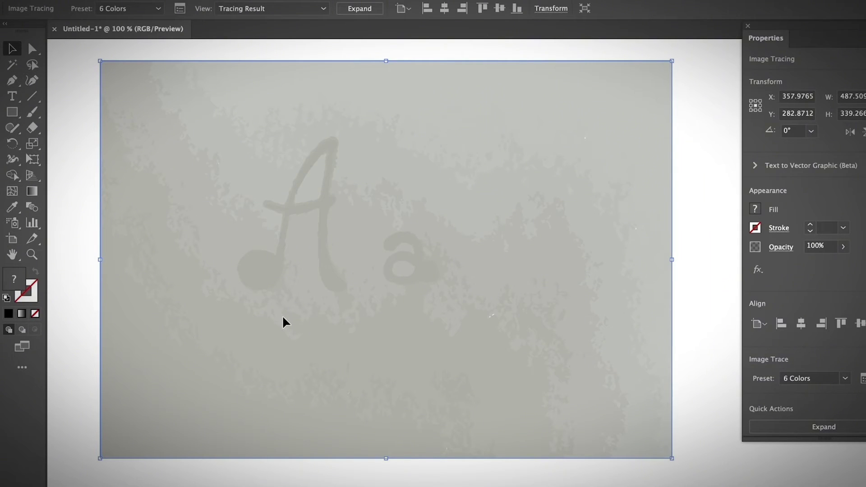
left_click(706, 328)
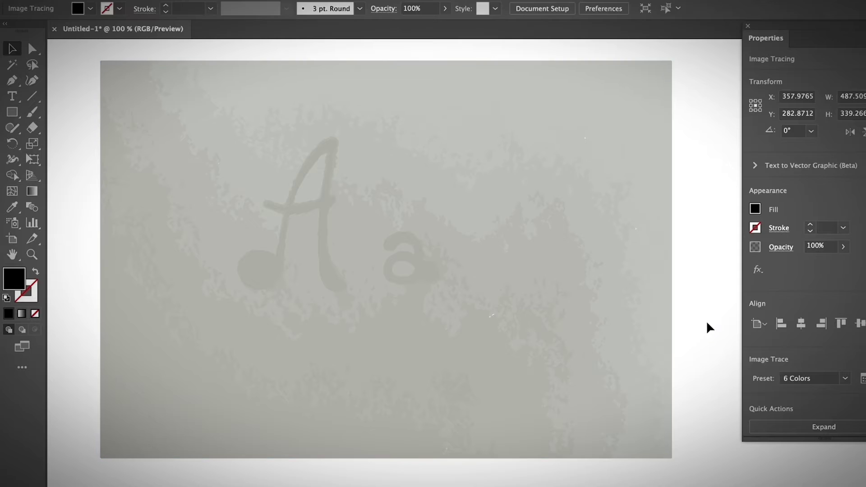
Expand the traced lettering image into vector paths and ungroup them.
left_click(574, 356)
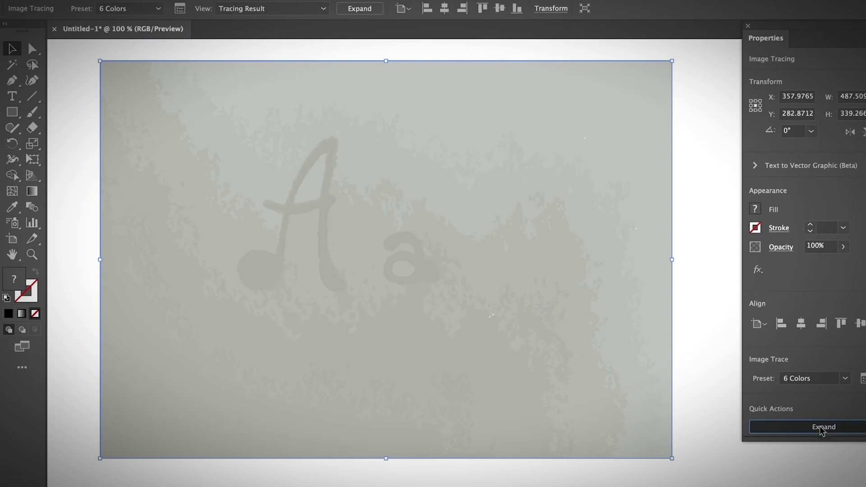
left_click(823, 426)
left_click(706, 400)
left_click(591, 389)
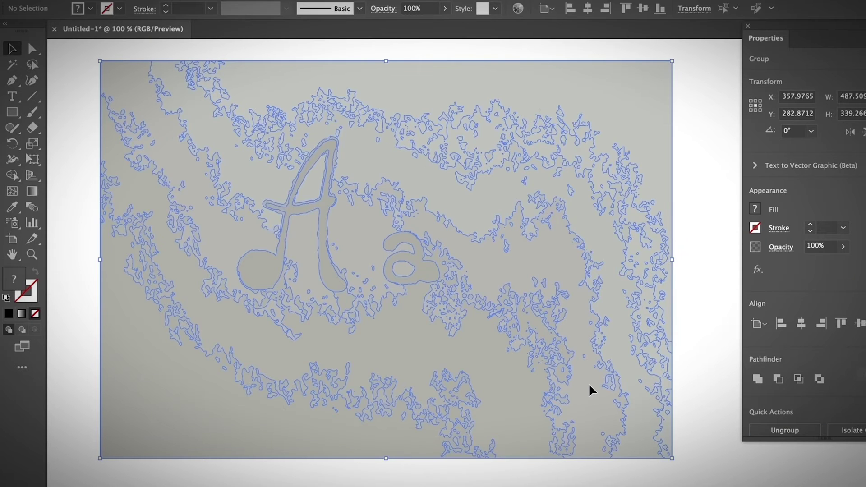
left_click(784, 431)
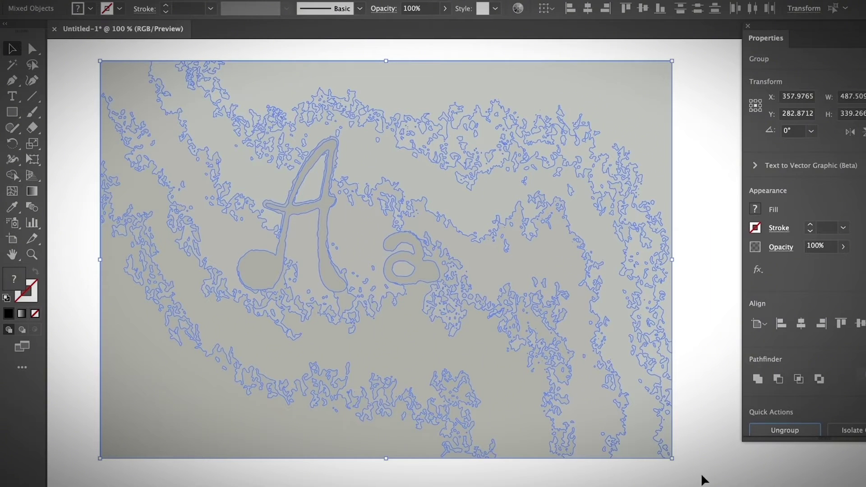
Try to delete the traced background shapes surrounding the letters.
left_click_drag(700, 471, 114, 312)
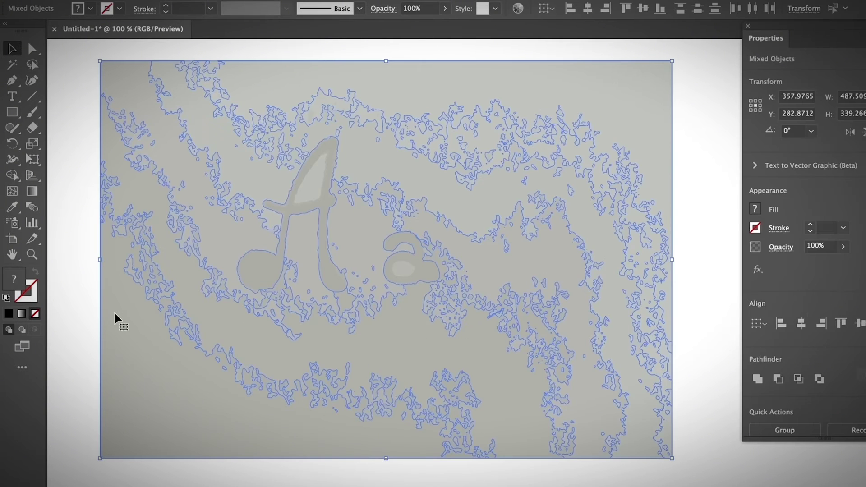
key("Delete")
left_click(115, 318)
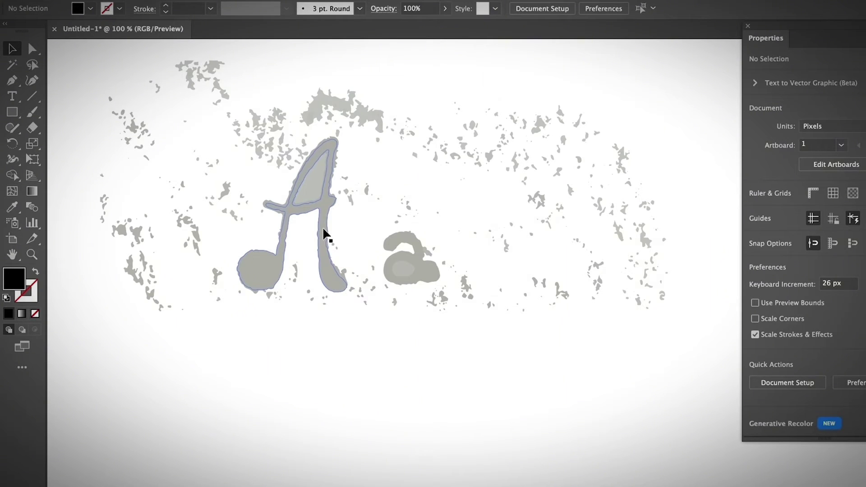
Undo the deletion, ungrouping, expansion and tracing to restore the original lettering photo.
key("ctrl+a")
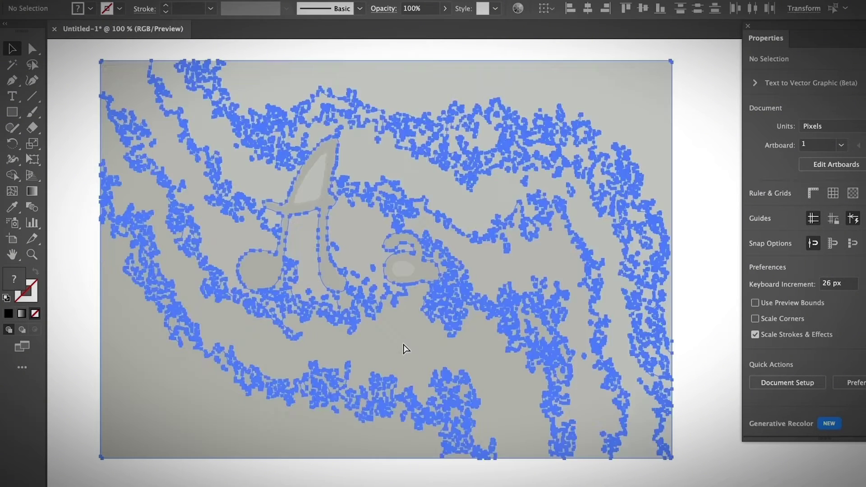
left_click(709, 336)
key("super+z")
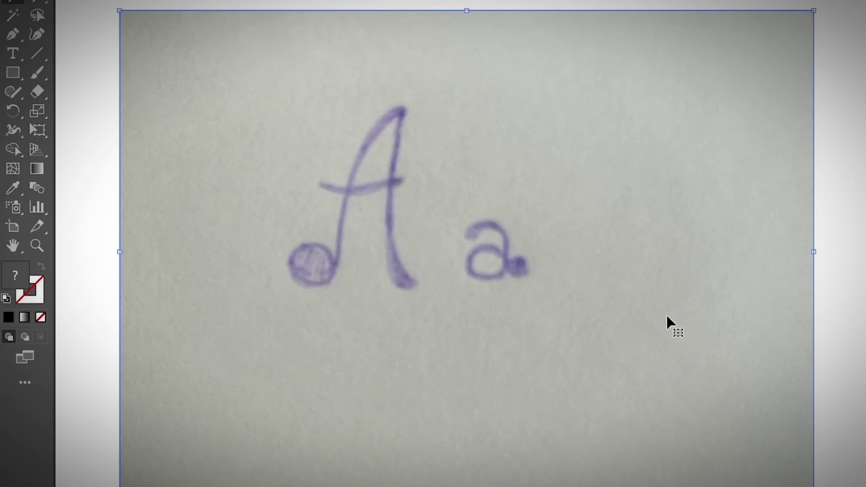
Draw a circle with the Ellipse tool over the shaded ball at the foot of the capital A.
left_click(13, 34)
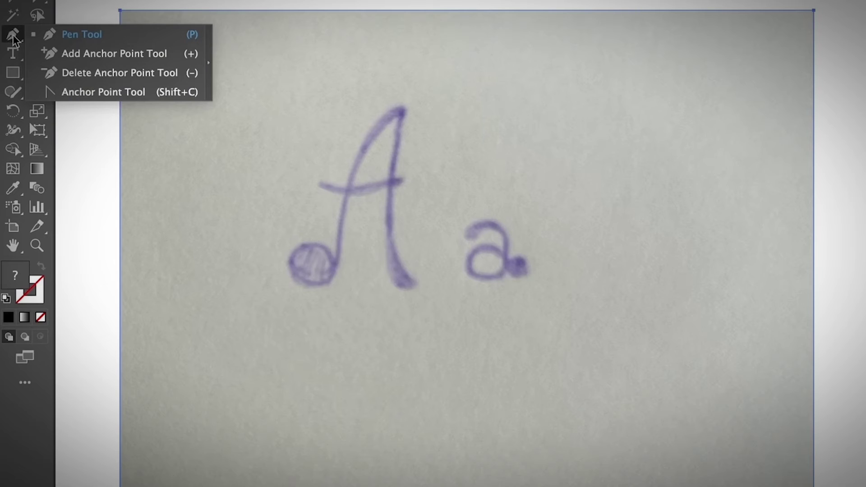
left_click(110, 36)
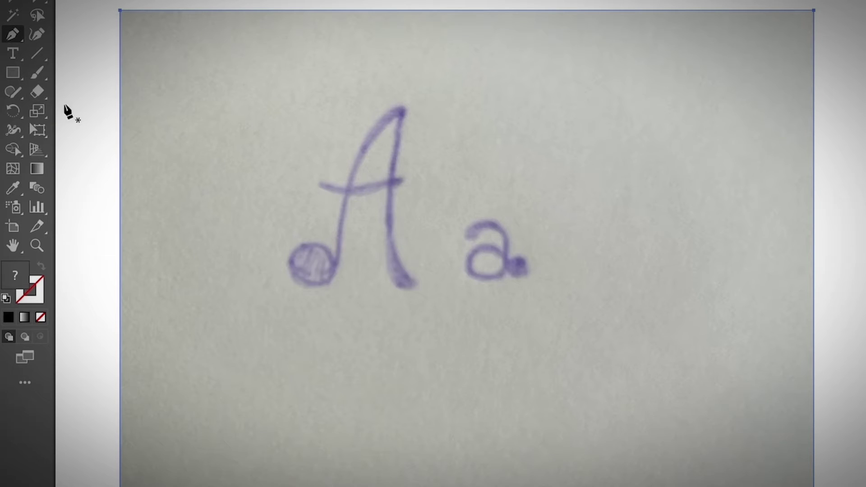
left_click(12, 73)
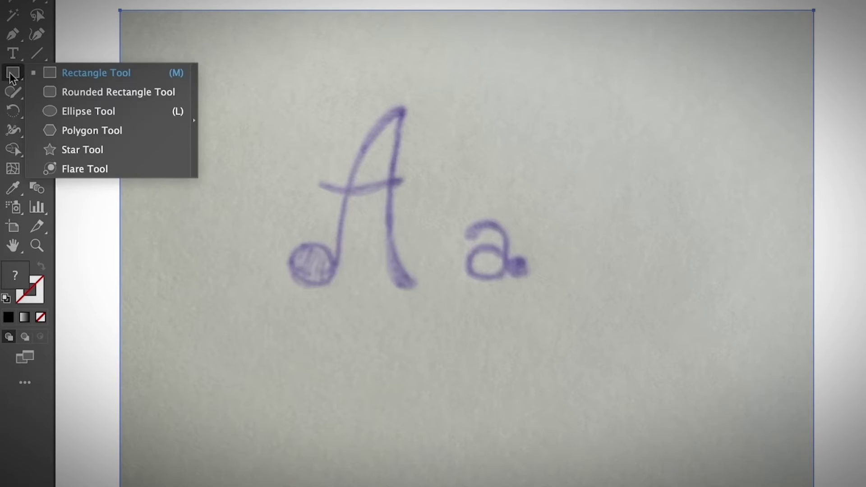
left_click(76, 112)
mouse_move(294, 248)
left_mouse_down()
mouse_move(330, 282)
mouse_move(290, 245)
left_mouse_up()
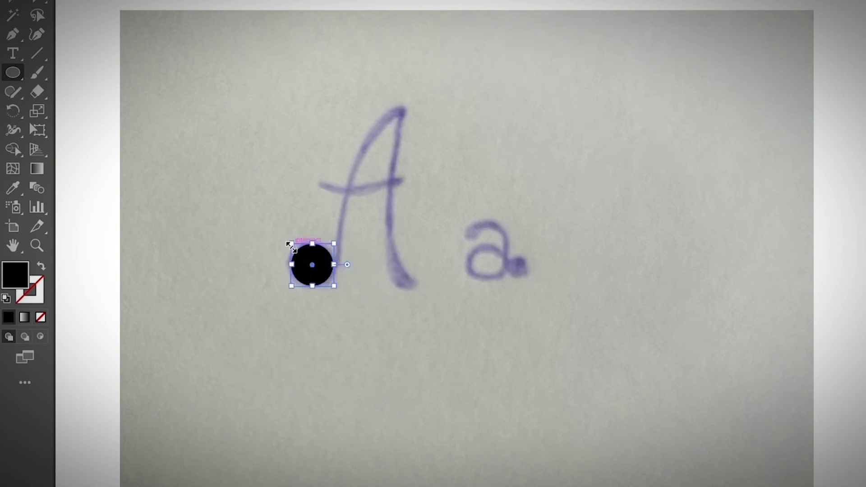
Swap the circle's fill and stroke so that it has a black outline and no fill.
left_click(41, 267)
left_click(39, 294)
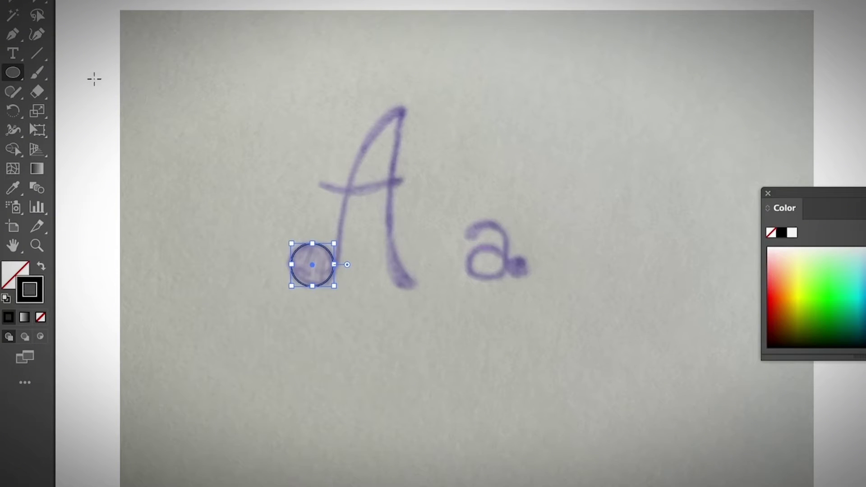
left_click(13, 34)
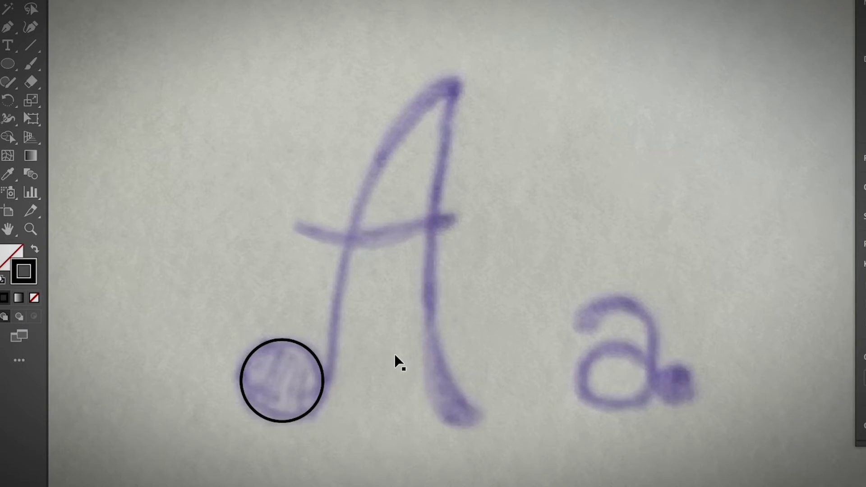
key("ctrl+=")
key("ctrl+minus")
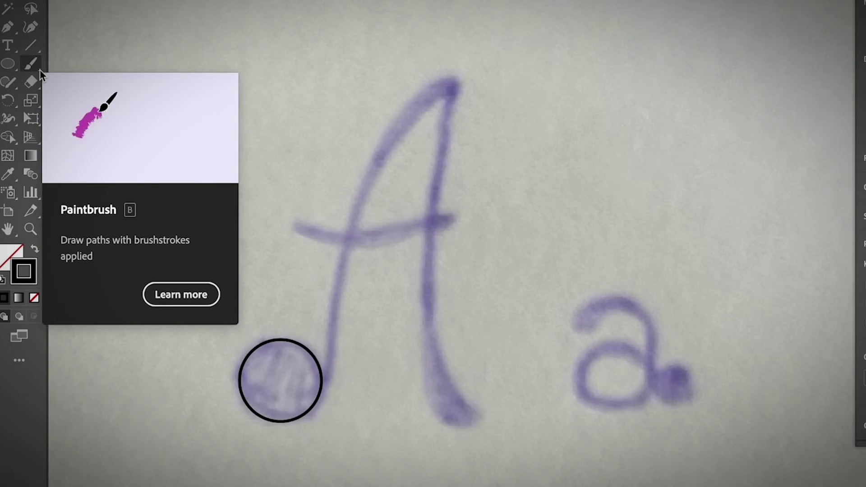
Try tracing the capital A's crossbar with a Paintbrush stroke and delete it.
left_click(39, 69)
mouse_move(294, 223)
left_mouse_down()
mouse_move(363, 242)
mouse_move(465, 218)
left_mouse_up()
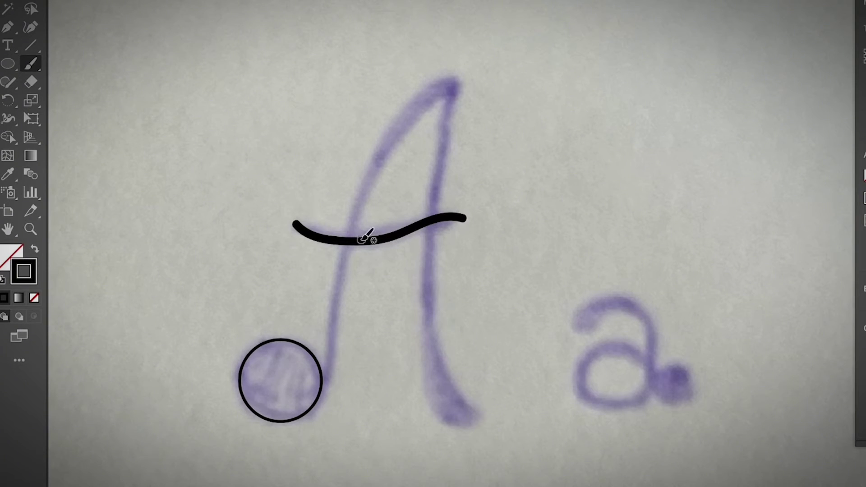
left_click(361, 240, "ctrl")
key("Delete")
Outline both legs of the capital A as one closed curved path with the Pen tool, following the thickness of the sketched strokes.
left_click(8, 31)
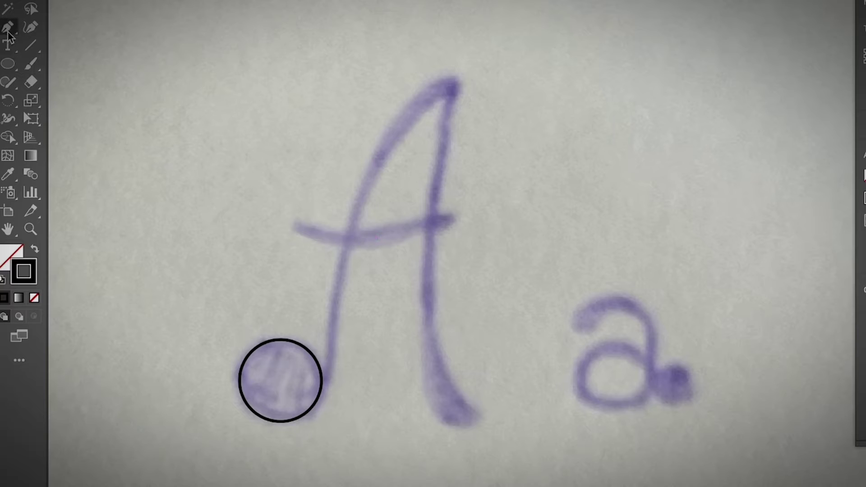
left_click(311, 414)
left_click_drag(334, 325, 335, 282)
scroll(361, 217, "down", 1)
left_click_drag(400, 117, 421, 92)
left_click(451, 74)
left_click_drag(427, 322, 429, 379)
left_click_drag(443, 392, 462, 407)
left_click(485, 393)
left_click_drag(445, 333, 438, 311)
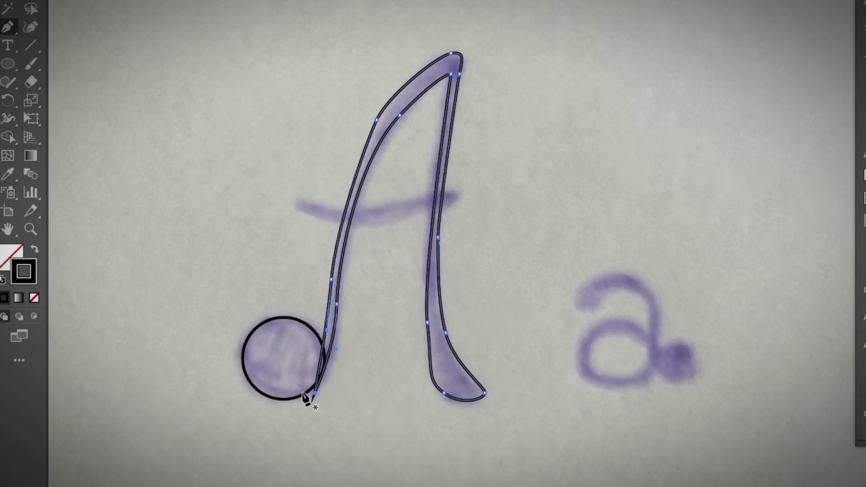
Outline the capital A's curved crossbar as a closed Pen path with pointed ends.
left_click(297, 197)
left_click(455, 193)
mouse_move(374, 208)
left_mouse_down()
mouse_move(407, 202)
mouse_move(380, 224)
left_mouse_up()
left_click_drag(334, 220, 299, 209)
left_click(297, 197)
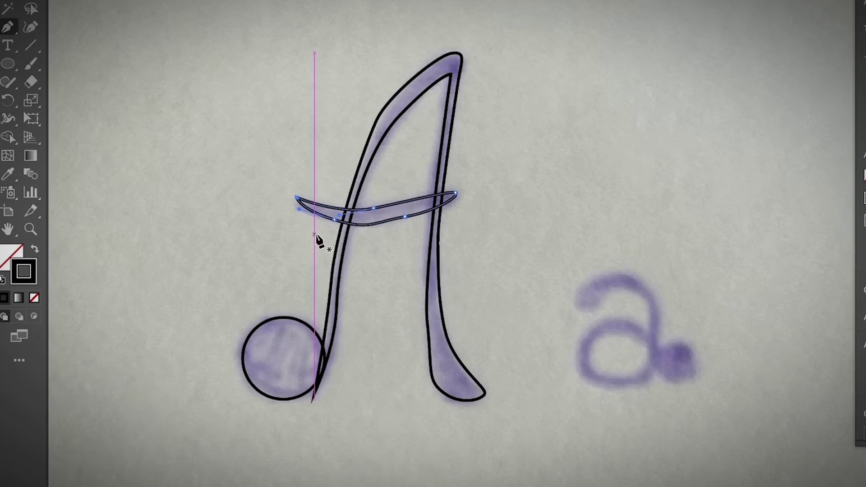
Adjust the curve handle on the outer upper-left edge of the A with Direct Selection to fit the sketch.
left_click(32, 6)
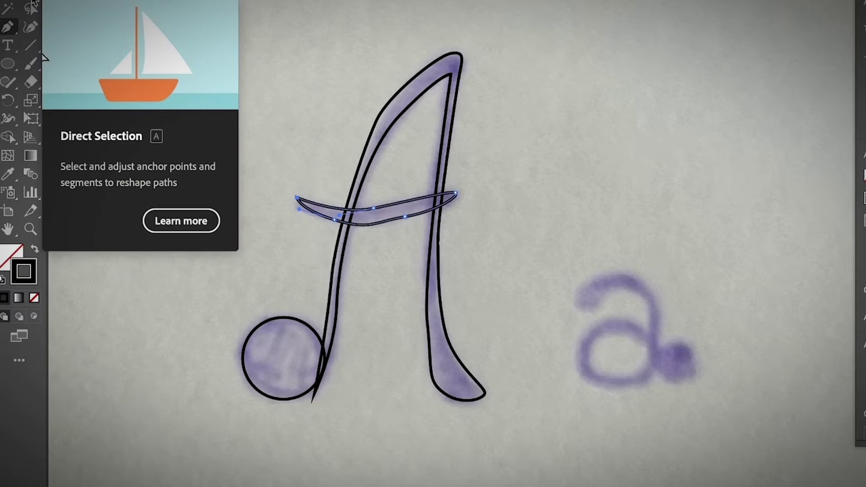
left_click(395, 83)
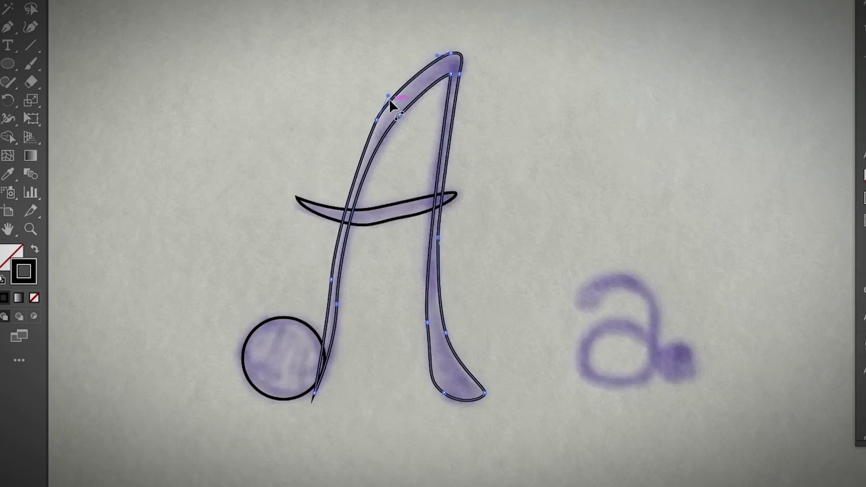
left_click(394, 94)
left_click_drag(394, 90, 398, 94)
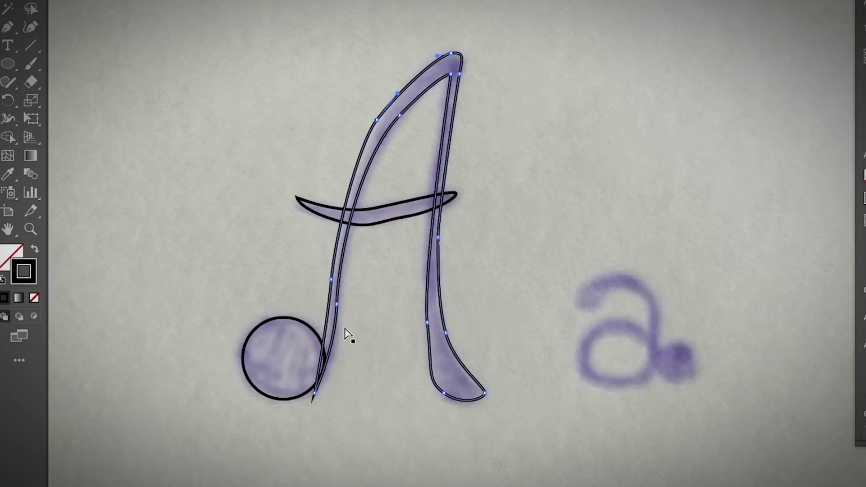
Fine-tune the curve handles along the outer and inner upper-left edges of the capital A with Direct Selection to fit the sketch.
key("ctrl+plus")
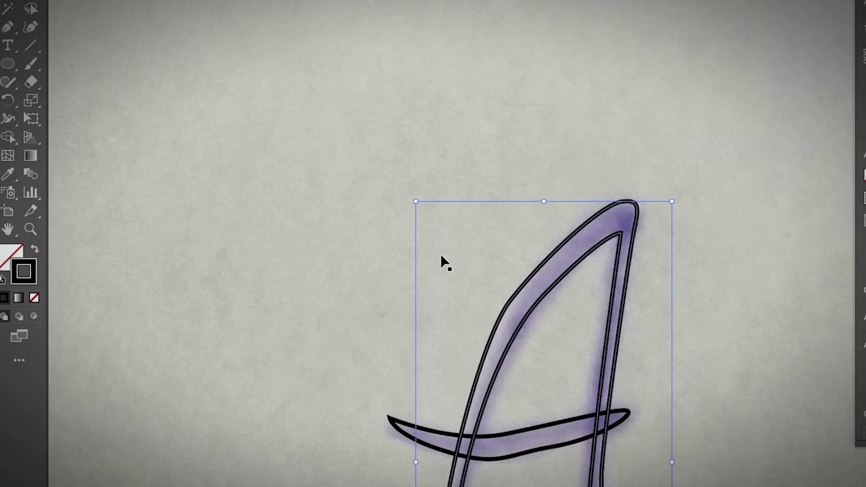
left_click(509, 302)
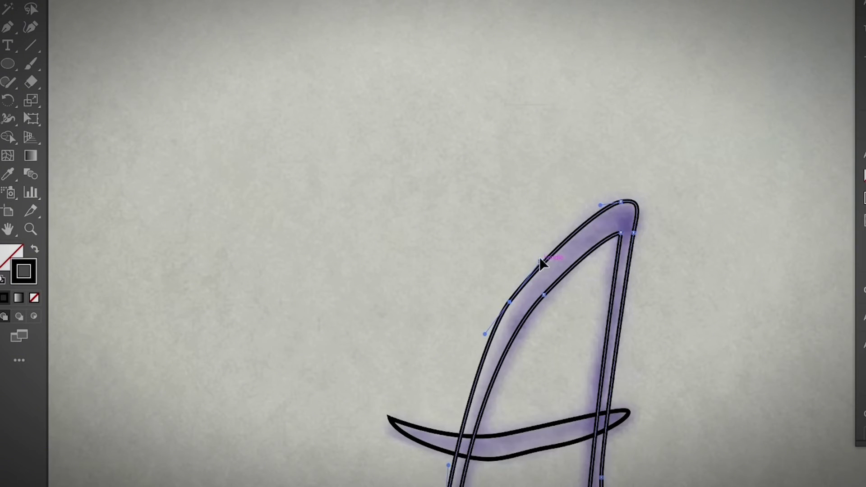
left_click_drag(543, 258, 539, 254)
left_click_drag(600, 205, 598, 208)
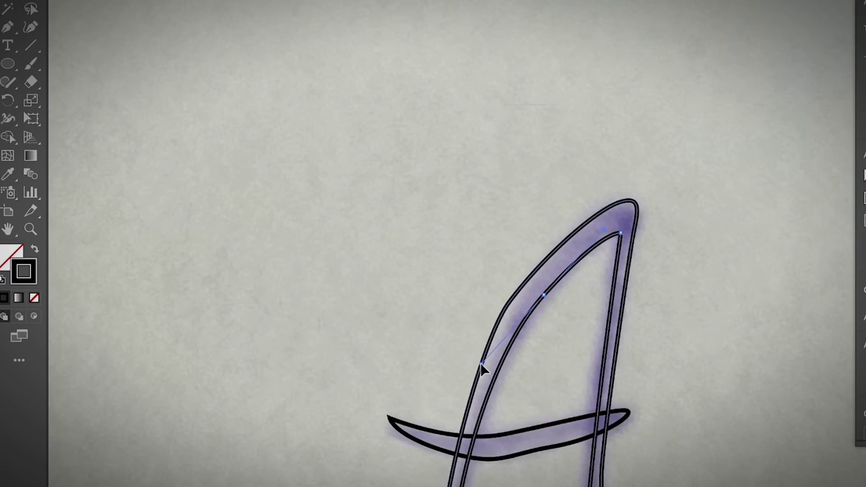
left_click_drag(539, 254, 543, 248)
scroll(568, 371, "down", 5)
left_click_drag(501, 290, 515, 286)
scroll(541, 352, "down", 2)
Smooth the inner edge of the capital A's right leg and the lower end of its left leg with the Smooth tool.
left_click(589, 423)
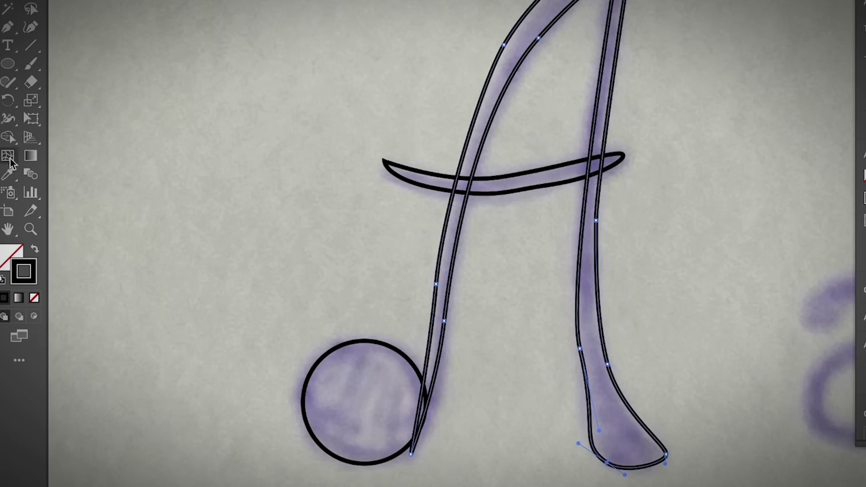
left_click_drag(8, 82, 86, 118)
left_click(586, 383, "ctrl")
left_click_drag(586, 383, 595, 433)
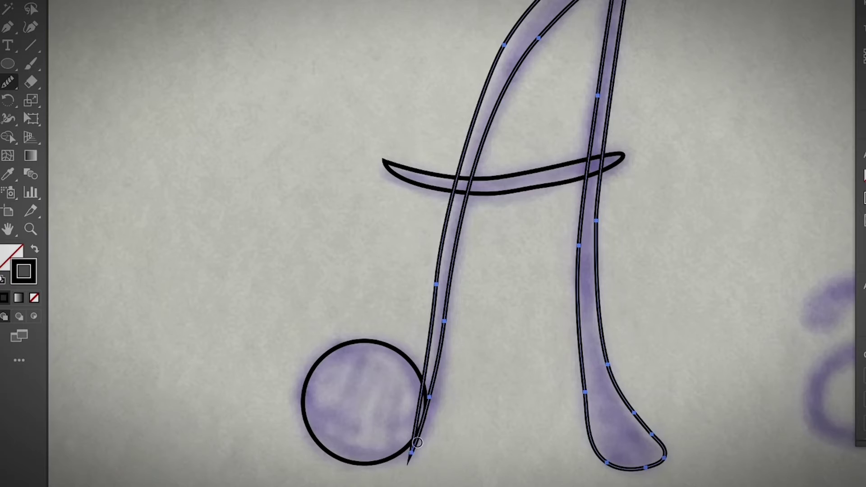
mouse_move(467, 406)
left_mouse_down()
mouse_move(470, 474)
mouse_move(439, 470)
left_mouse_up()
key("a")
scroll(493, 477, "down", 1)
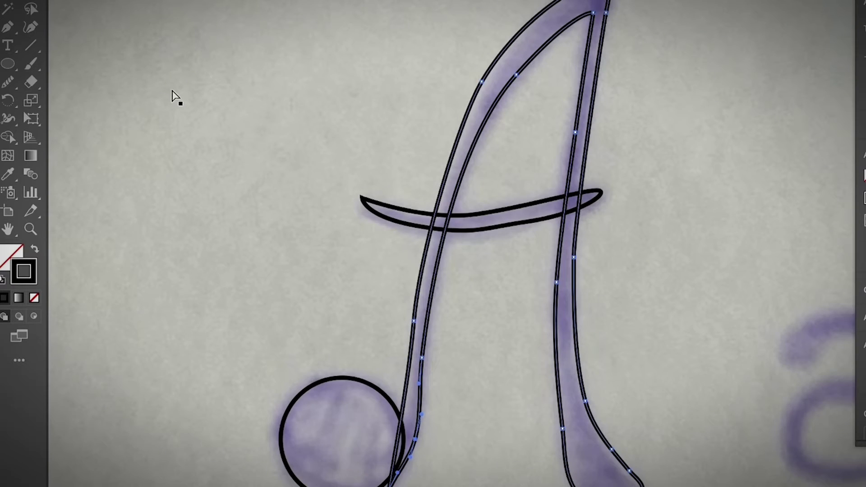
Unite the circle, legs and crossbar of the capital A into one shape with Pathfinder.
key("v")
key("ctrl+a")
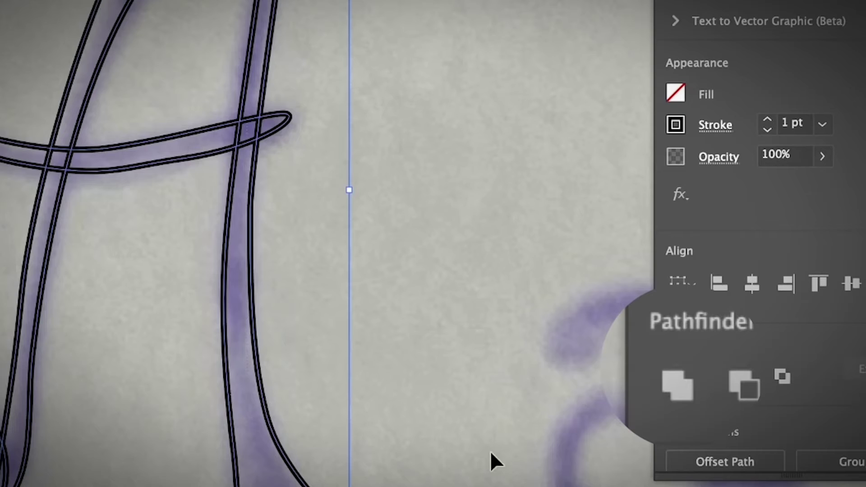
left_click(678, 387)
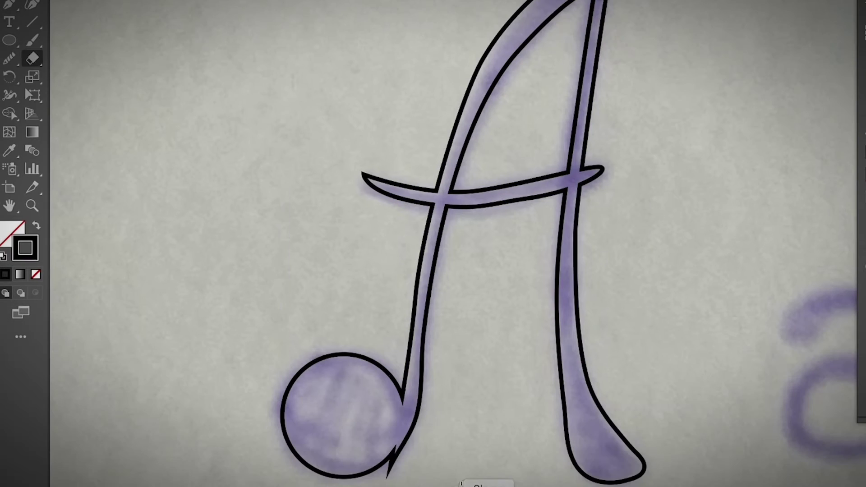
Erase the spike below the circle of the capital A and smooth the outline where the circle meets the leg.
mouse_move(374, 475)
left_mouse_down()
mouse_move(420, 455)
mouse_move(390, 468)
mouse_move(412, 453)
mouse_move(396, 462)
mouse_move(424, 425)
mouse_move(385, 473)
left_mouse_up()
key("v")
left_click_drag(441, 352, 330, 397)
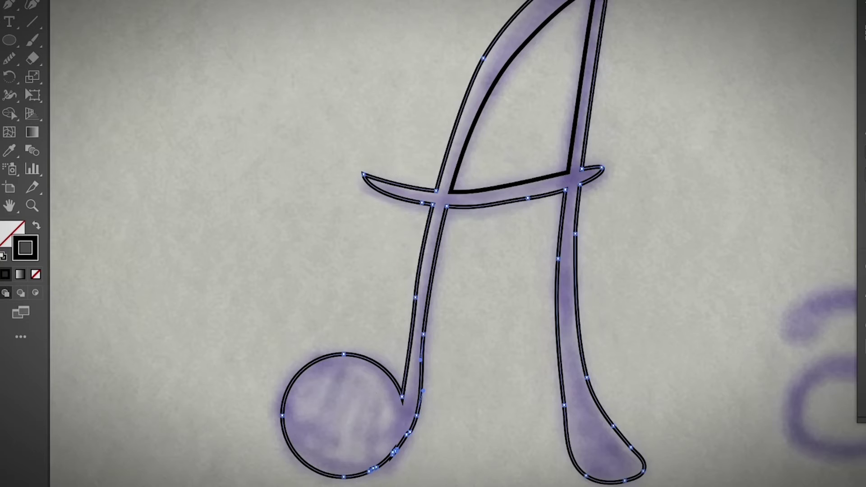
left_click(9, 58)
mouse_move(411, 430)
left_mouse_down()
mouse_move(372, 470)
mouse_move(379, 479)
left_mouse_up()
key("a")
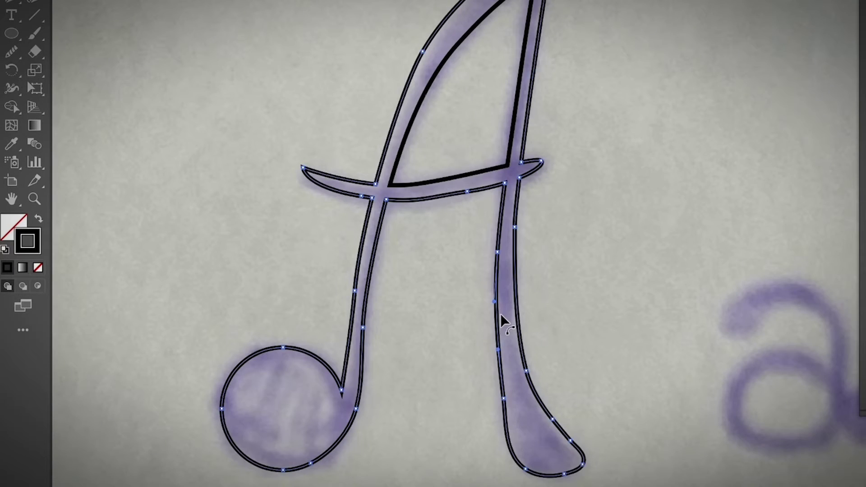
Swap the fill and stroke of the united capital A, giving it a solid black fill and no stroke.
key("super+minus")
key("super+minus")
key("super+minus")
scroll(499, 313, "right", 2)
left_click(503, 266)
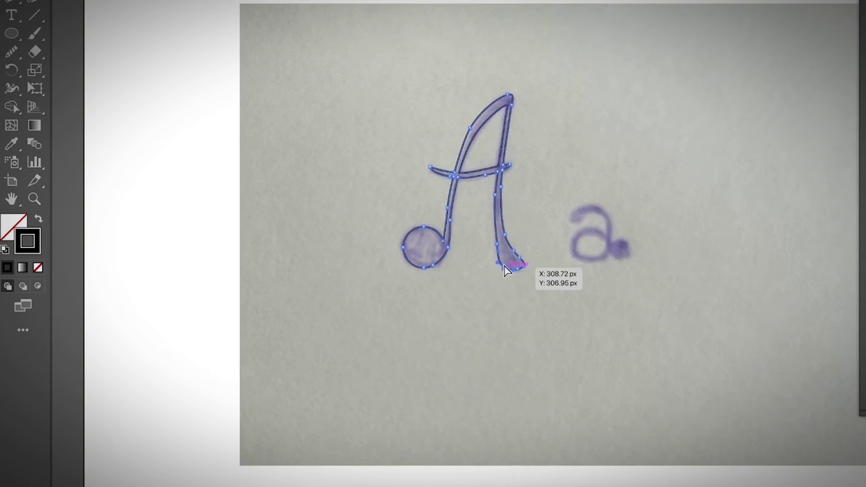
scroll(504, 265, "up", 1)
key("v")
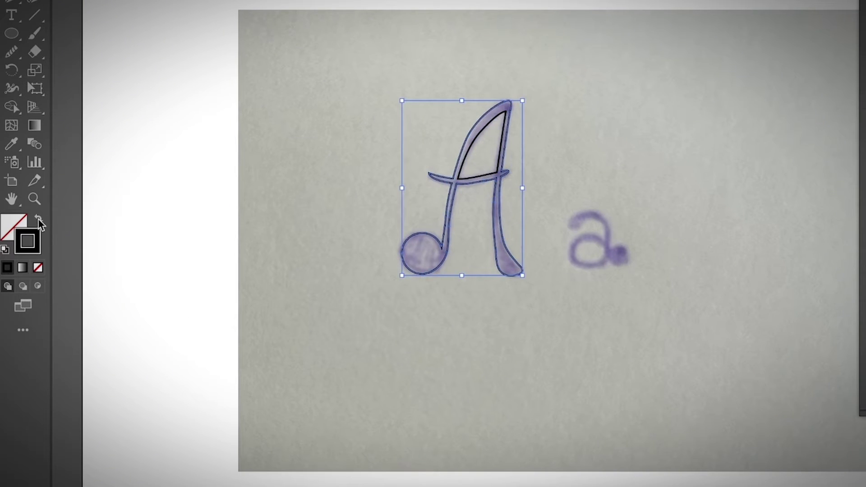
left_click(38, 219)
left_click(373, 341)
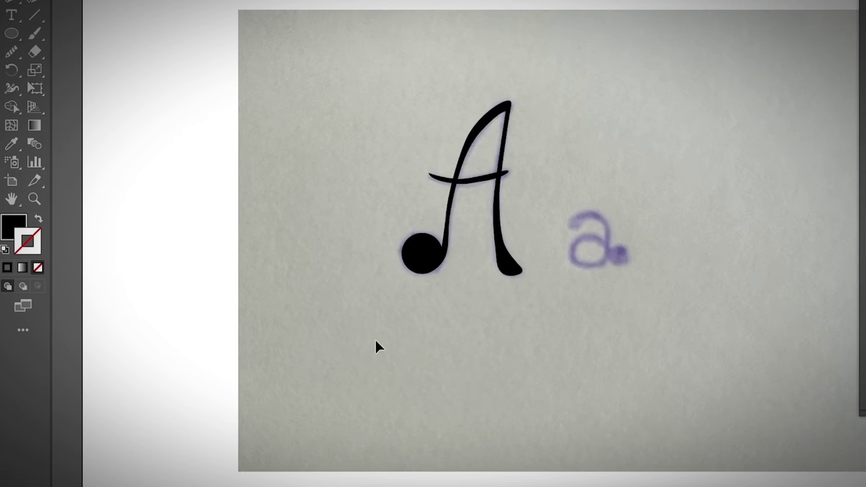
Examine the anchor points of the filled capital A up close with Direct Selection.
left_click(477, 136)
key("a")
key("ctrl+=")
key("ctrl+=")
key("ctrl+=")
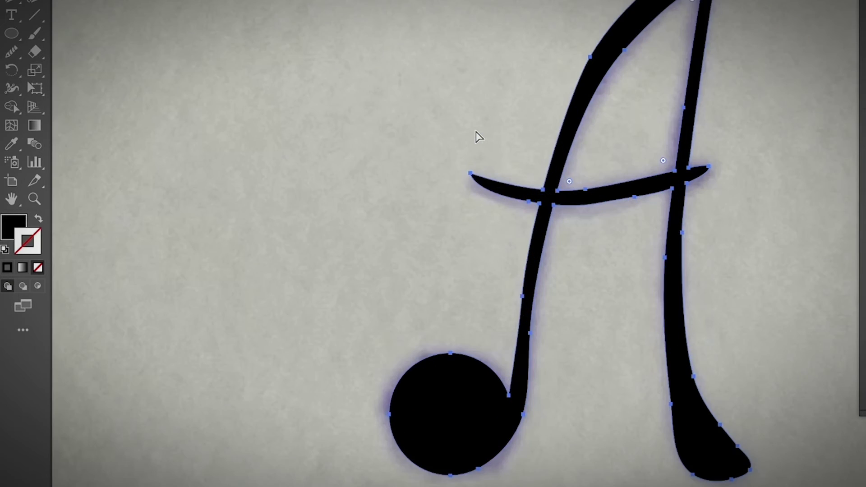
key("v")
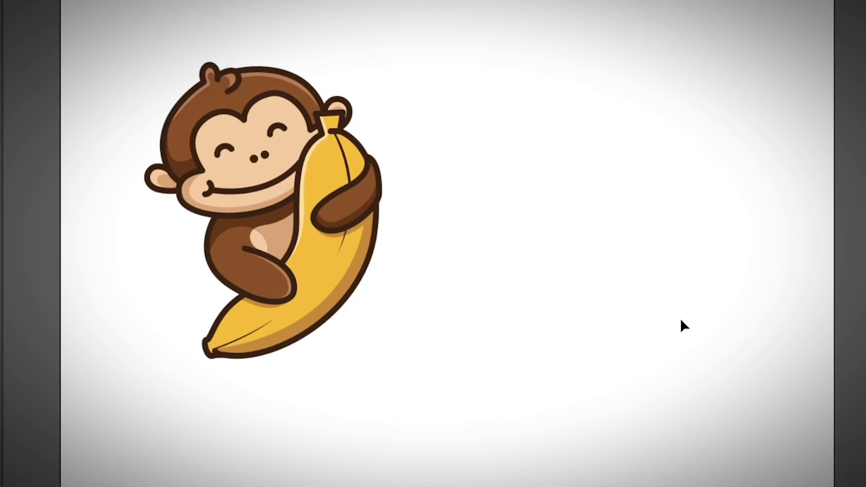
Place a copy of the monkey and banana image beside the original.
left_click(309, 265)
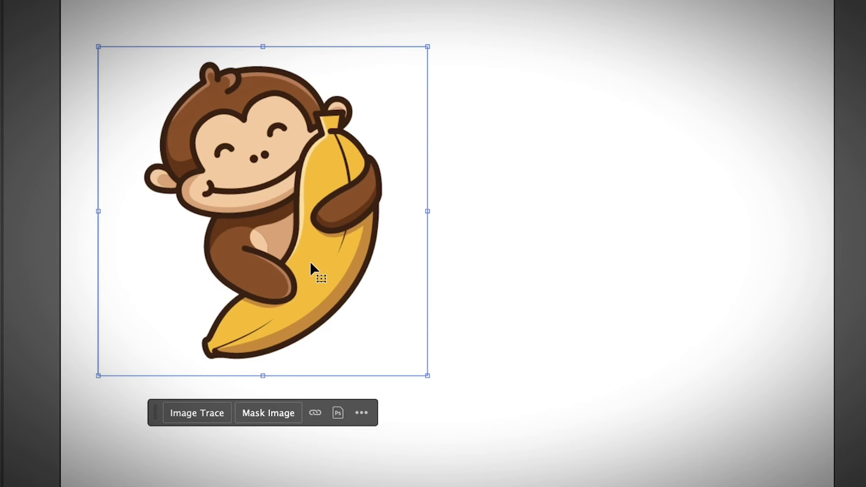
left_click(460, 210)
left_click(360, 222)
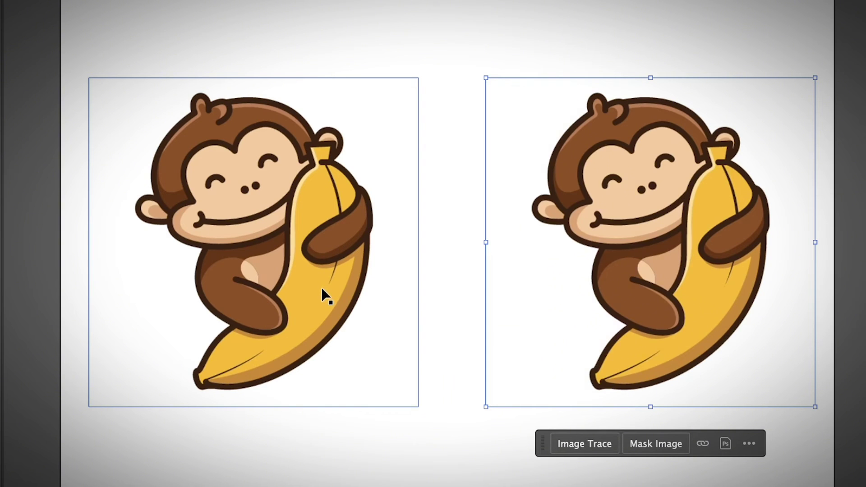
Try Image Trace on the copied monkey image with the default settings and the 16 Colors preset, undoing each trace.
left_click(584, 443)
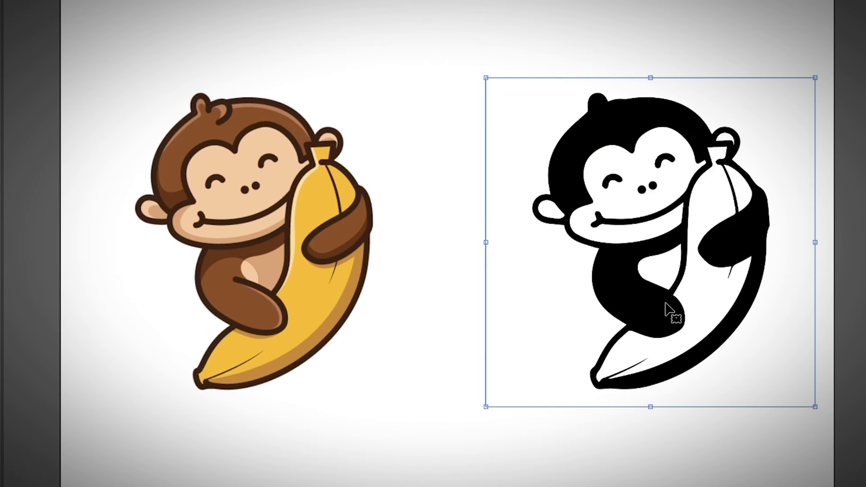
key("ctrl+z")
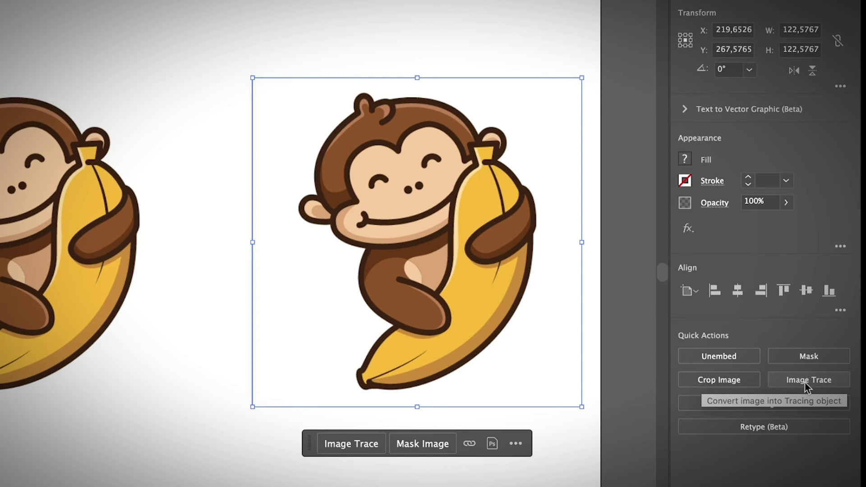
left_click(804, 384)
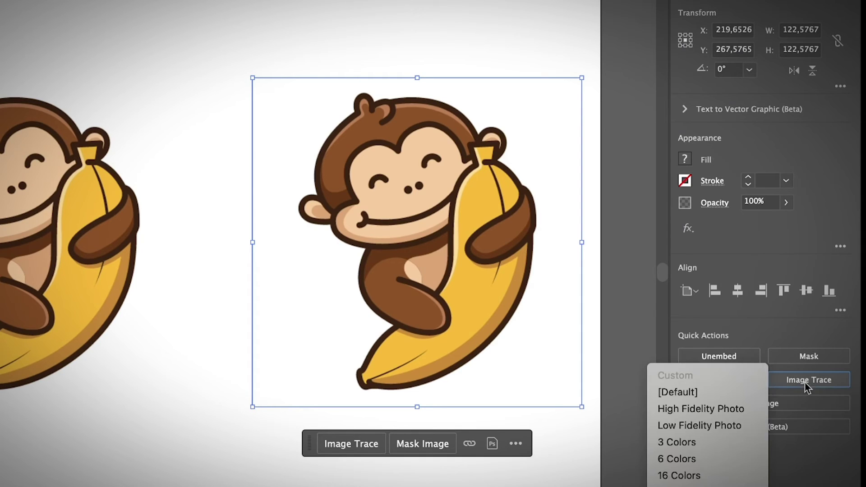
left_click(710, 477)
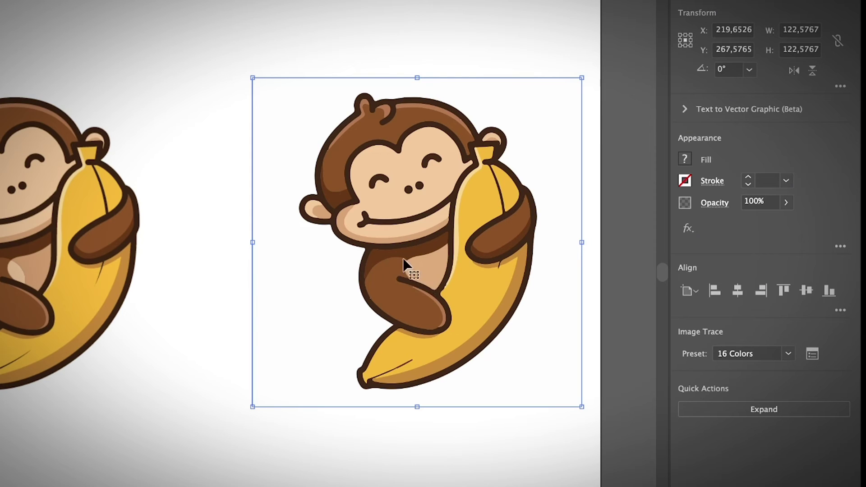
key("ctrl+z")
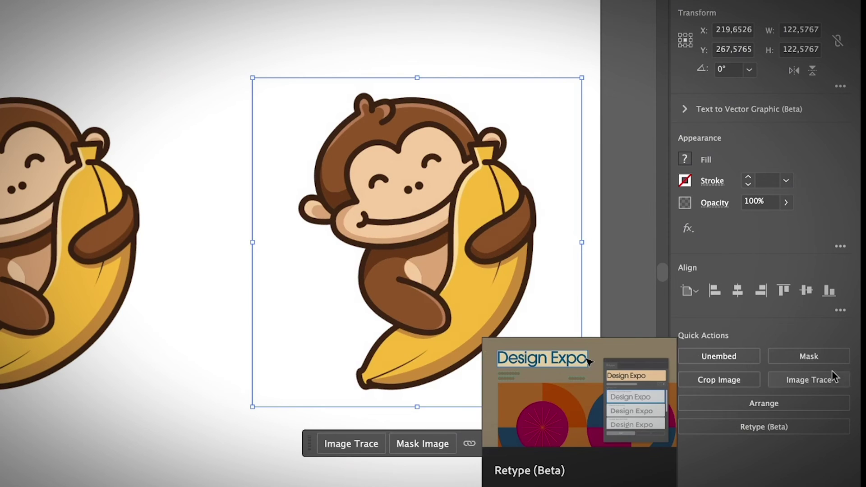
Trace the copied monkey image with the High Fidelity Photo preset of Image Trace.
left_click(821, 382)
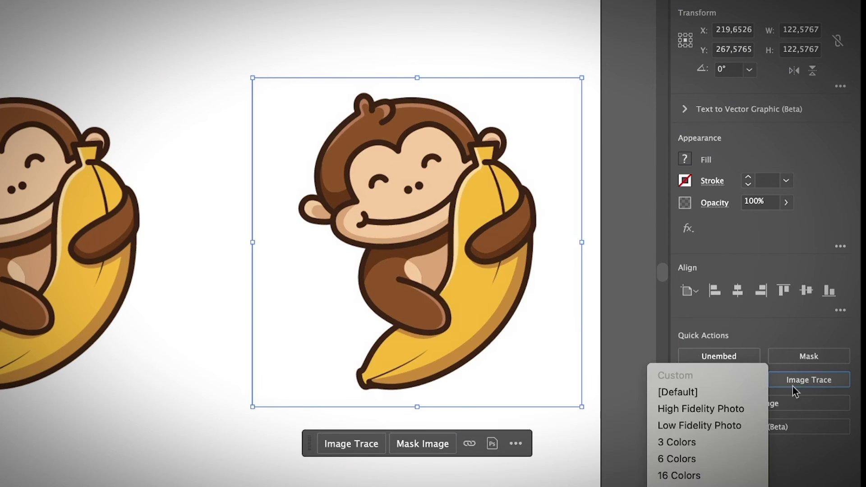
left_click(723, 408)
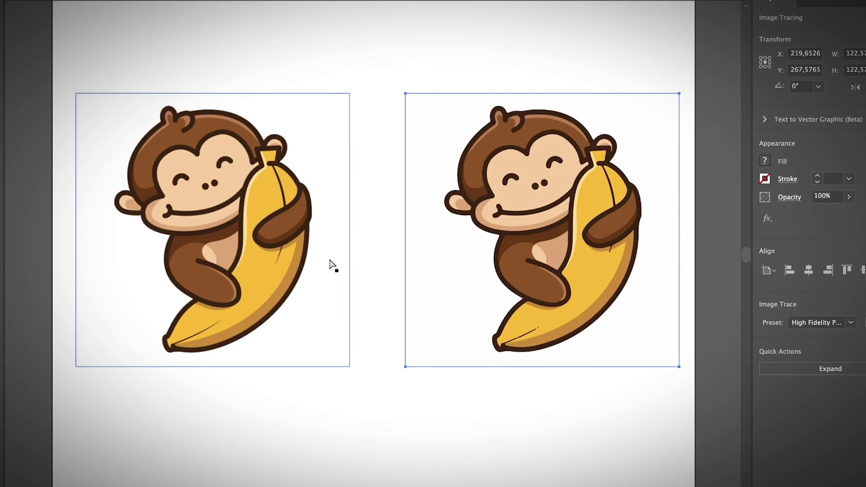
Compare the edges and details of the traced monkey with the original image up close.
key("ctrl+equal")
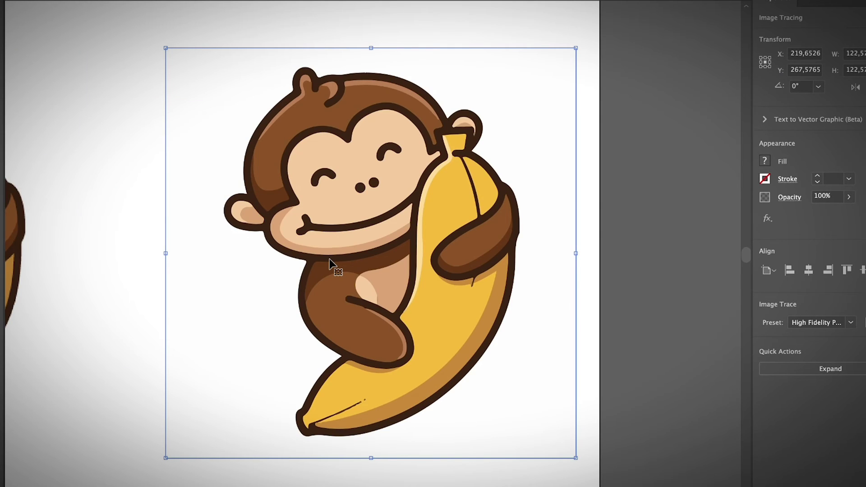
scroll(330, 261, "left", 10)
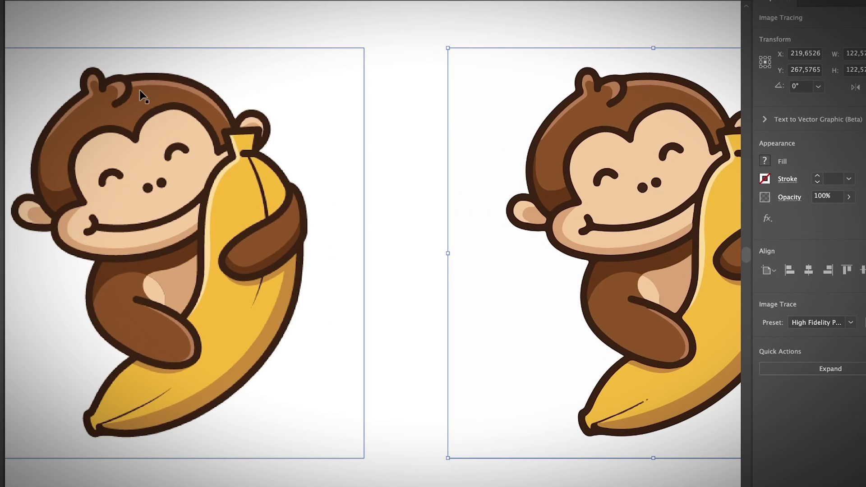
key("ctrl+equal")
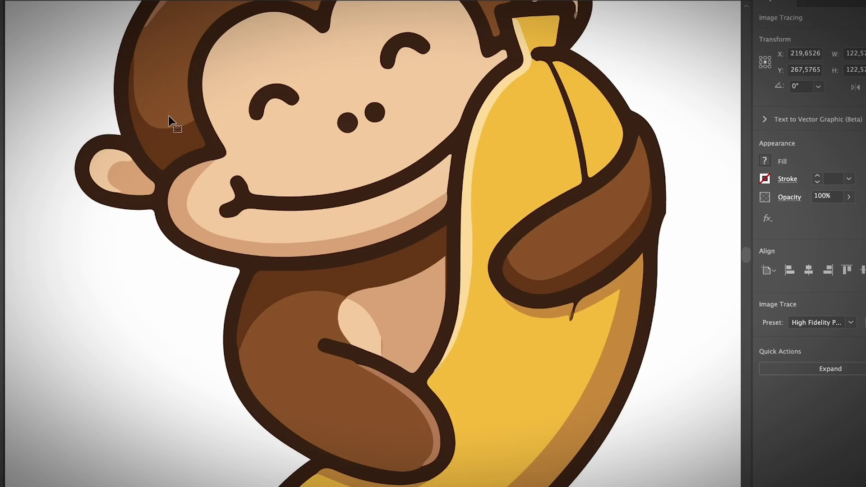
scroll(178, 128, "up", 5)
scroll(178, 129, "left", 4)
scroll(177, 130, "left", 5)
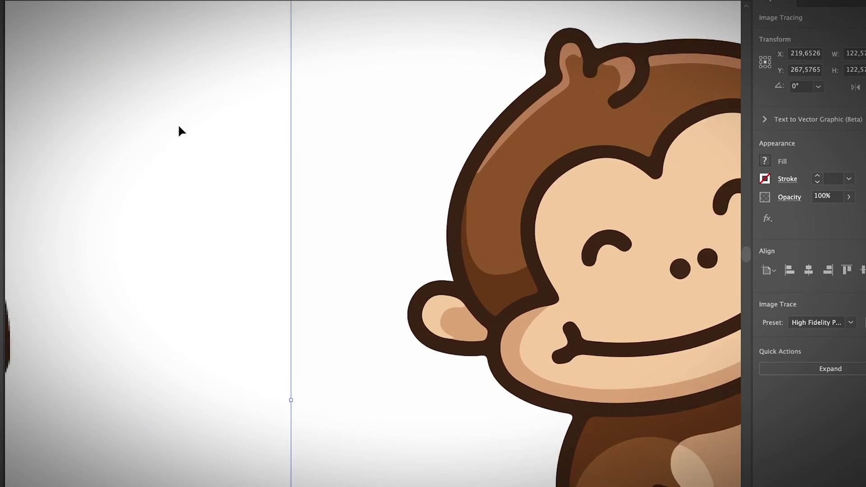
scroll(177, 131, "right", 10)
scroll(177, 131, "left", 3)
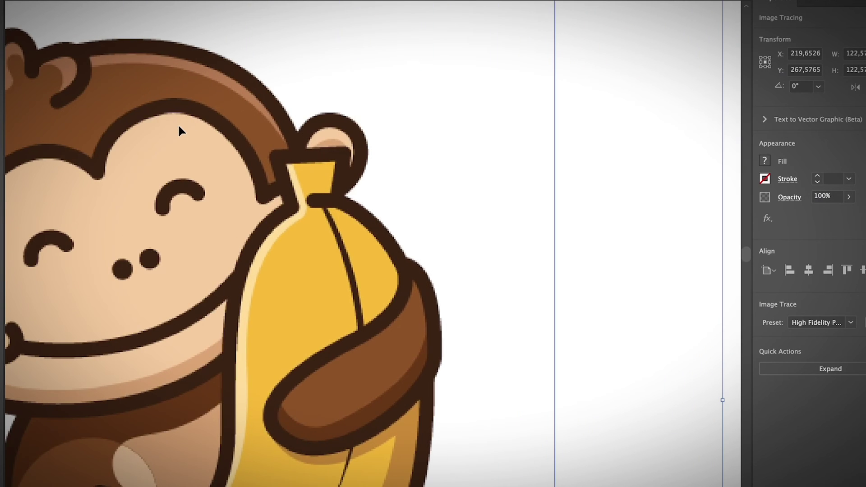
scroll(177, 124, "right", 10)
scroll(179, 130, "right", 3)
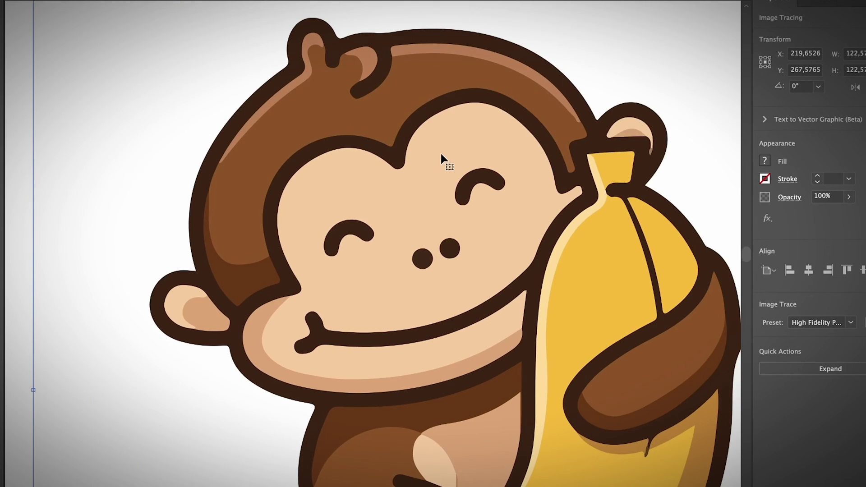
key("ctrl+minus")
key("ctrl+minus")
key("ctrl+minus")
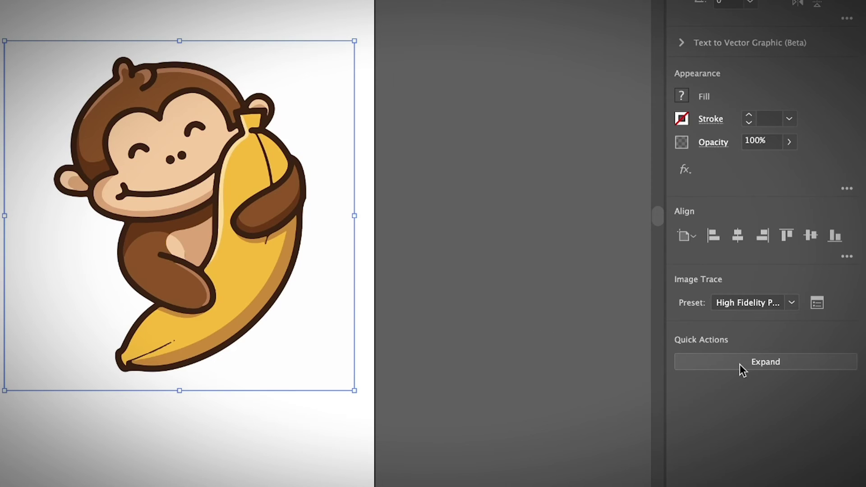
Expand the traced monkey into editable vector paths and select it to check its outlines against the original image.
left_click(739, 364)
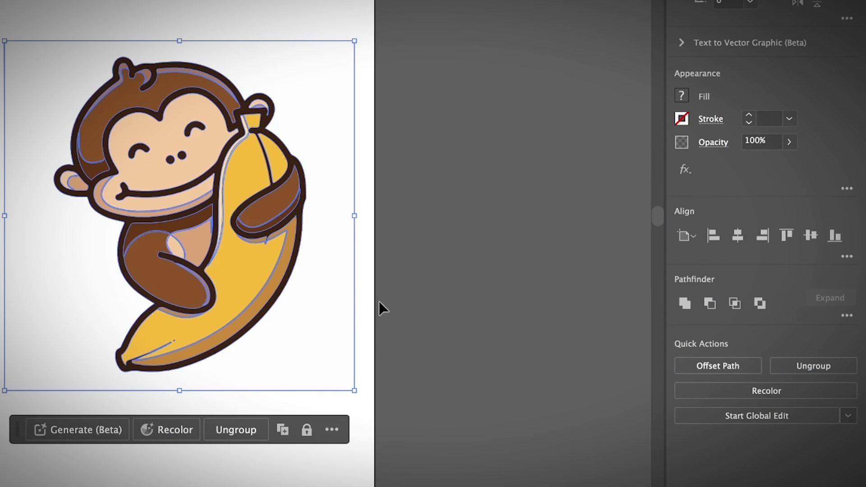
left_click(84, 202)
left_click(89, 193)
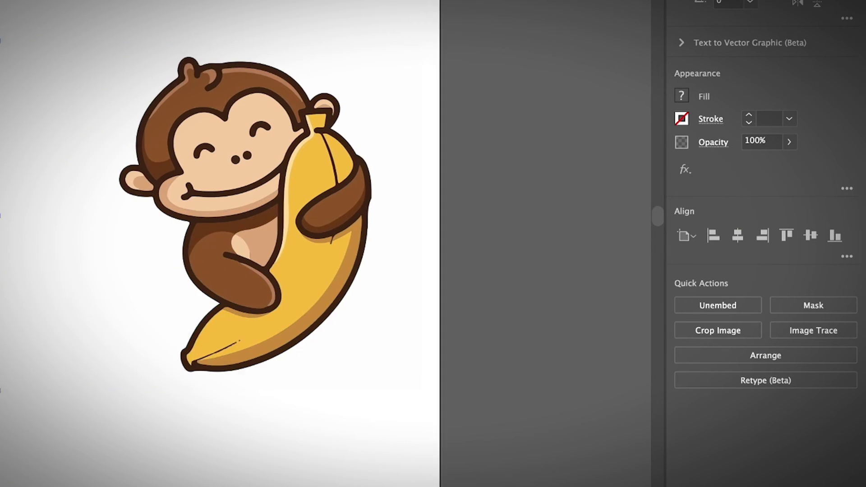
scroll(245, 214, "left", 2)
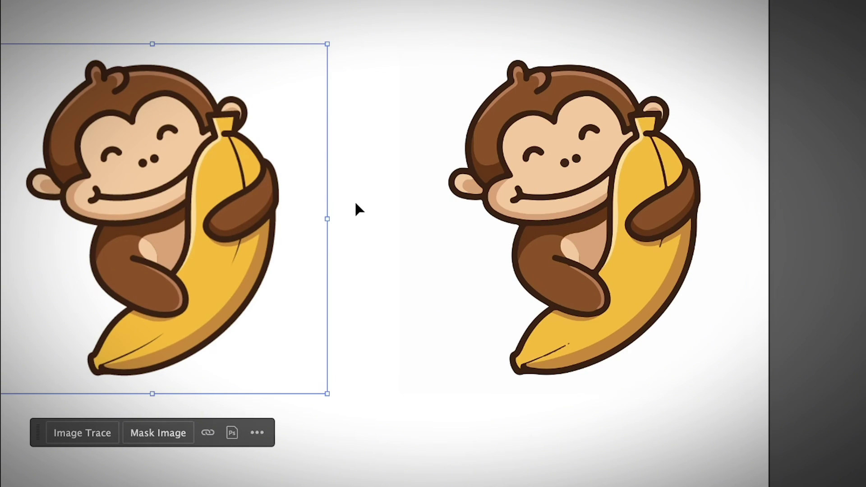
left_click(468, 187)
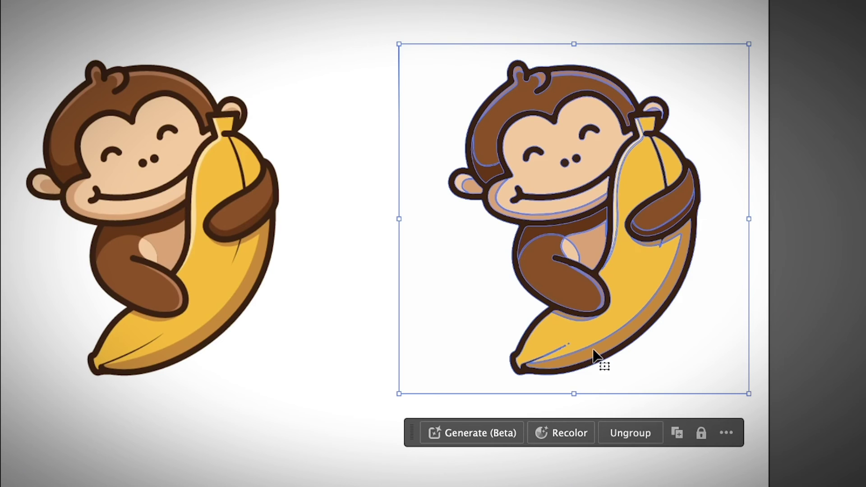
Ungroup the expanded monkey trace into separate paths and clear the selection, dismissing the generative AI introduction.
left_click(629, 434)
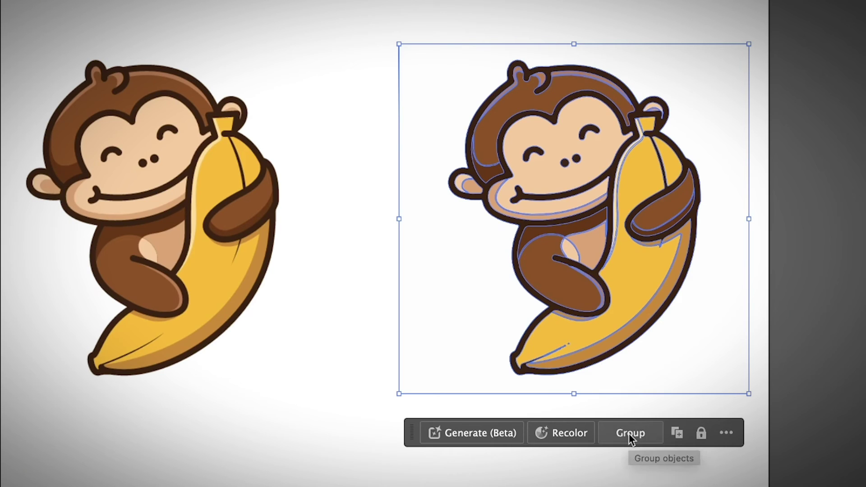
left_click(613, 403)
left_click(626, 383)
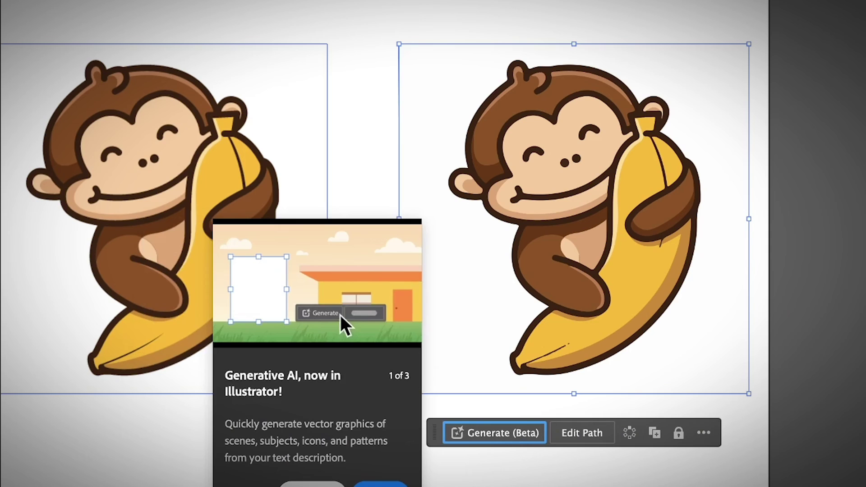
left_click(366, 482)
left_click(418, 371)
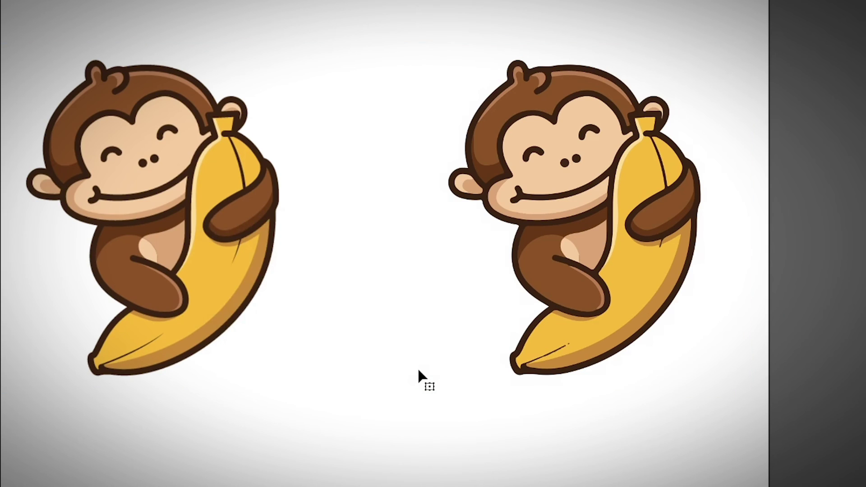
Select individual shapes of the ungrouped monkey and recolor the brown fur on its head bright green.
left_click(531, 360)
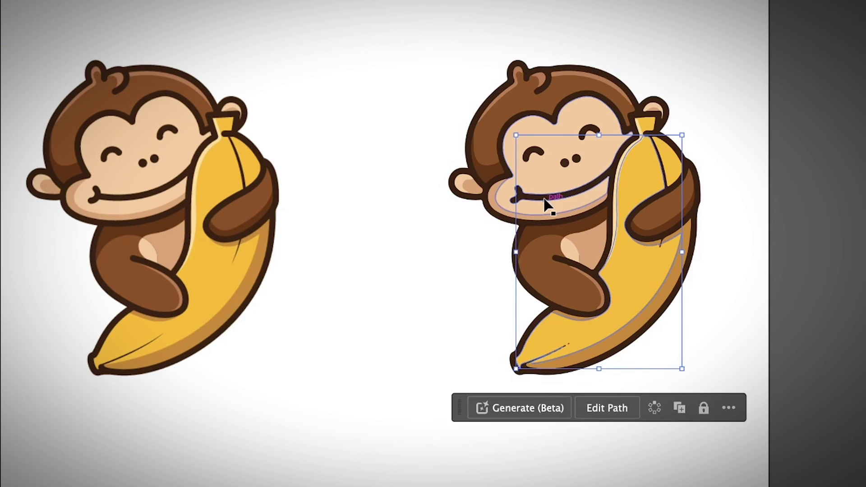
left_click(502, 99)
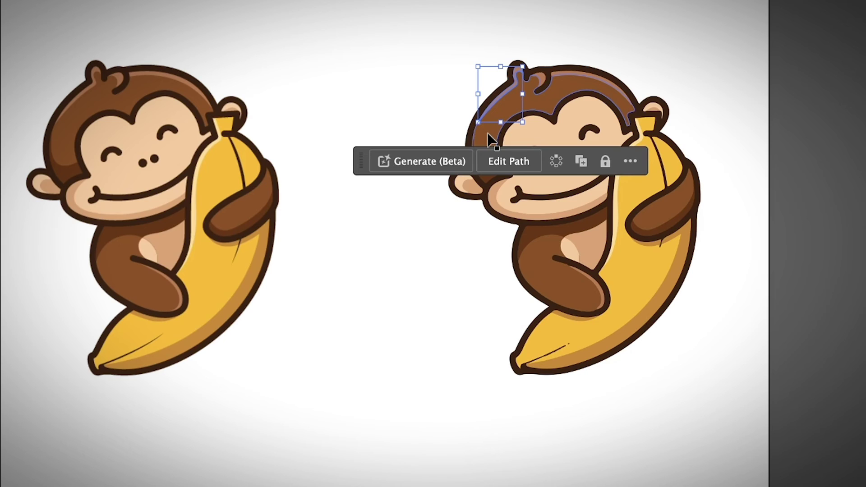
left_click(481, 136)
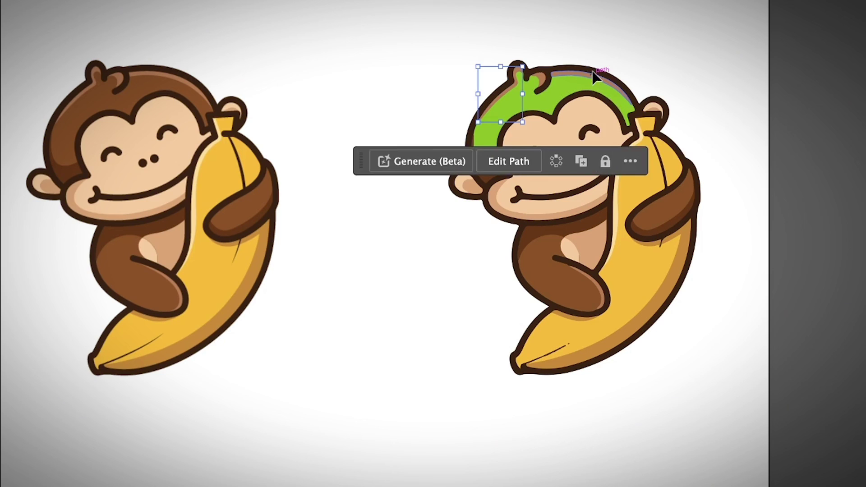
left_click(591, 81)
left_click(512, 65)
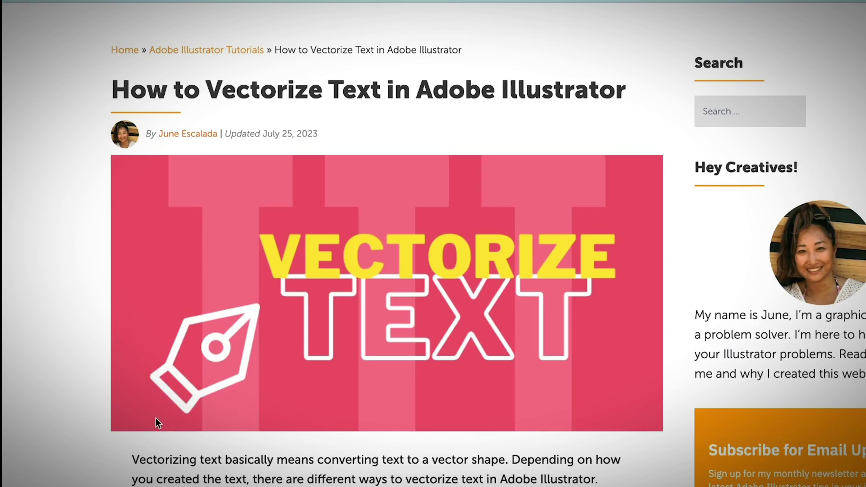
Switch to the IllustratorHow website and browse its tutorials on vectorizing text, cropping an image for vectorizing, and Image Trace presets.
scroll(156, 418, "down", 10)
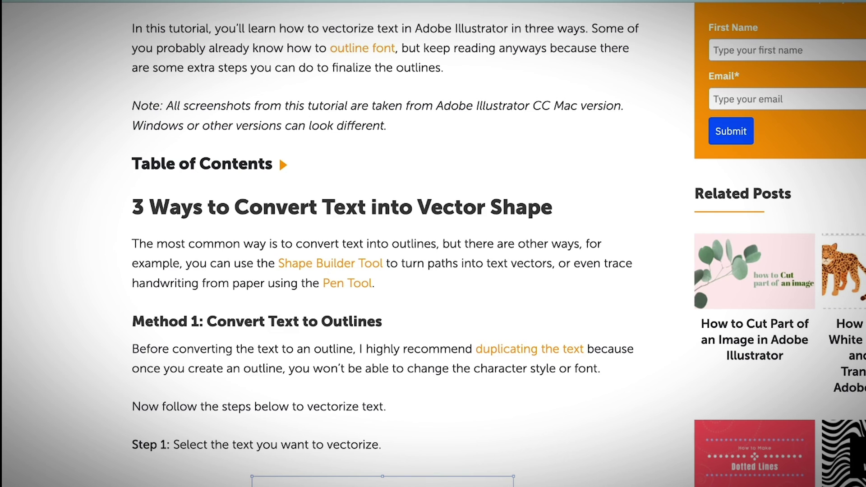
scroll(528, 132, "down", 10)
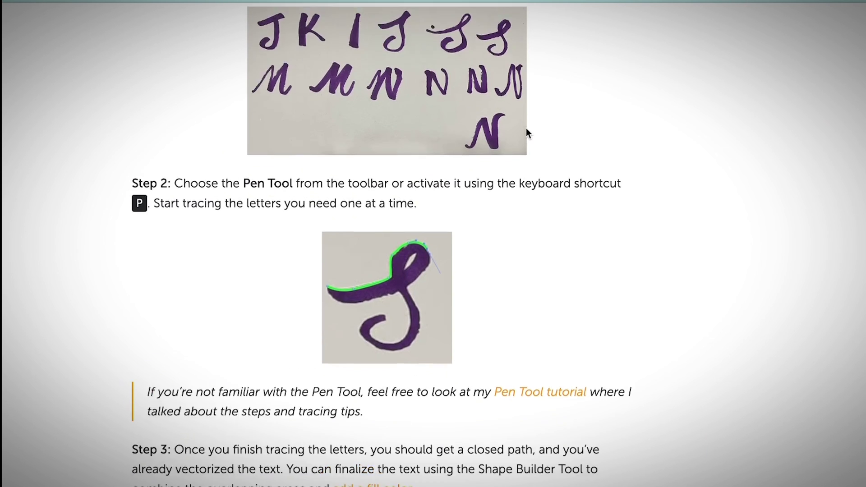
scroll(524, 128, "up", 1)
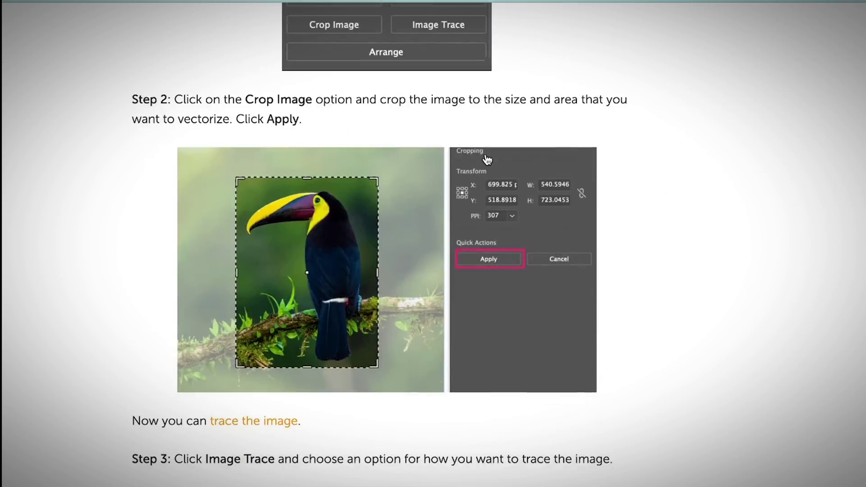
scroll(485, 155, "up", 12)
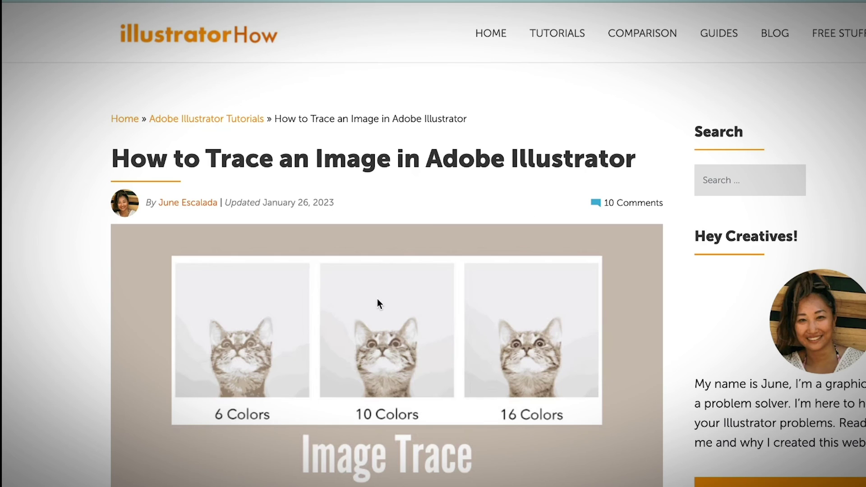
scroll(377, 302, "down", 5)
scroll(377, 298, "down", 10)
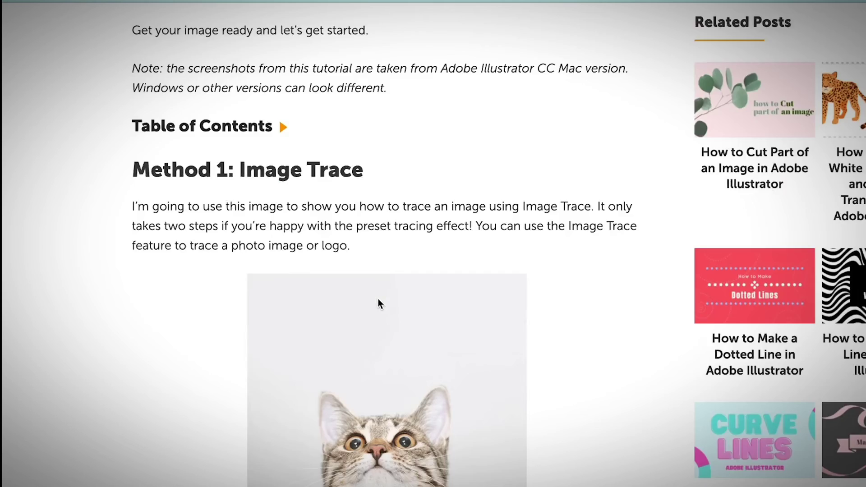
scroll(378, 299, "up", 5)
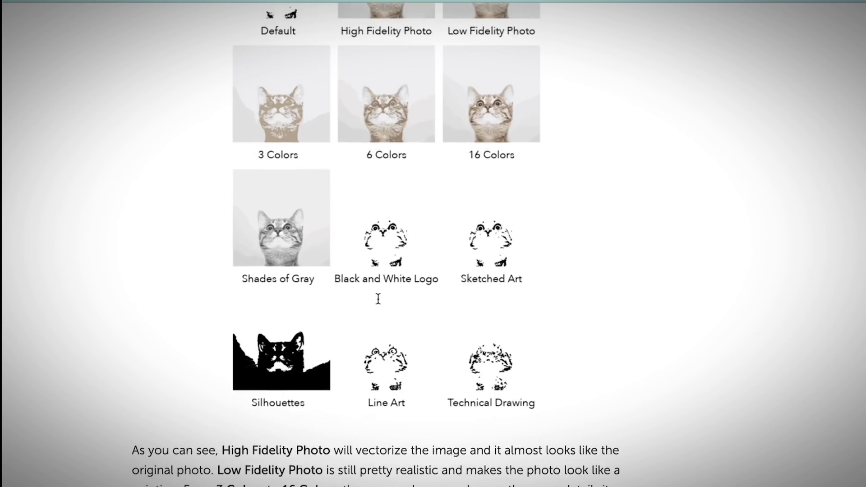